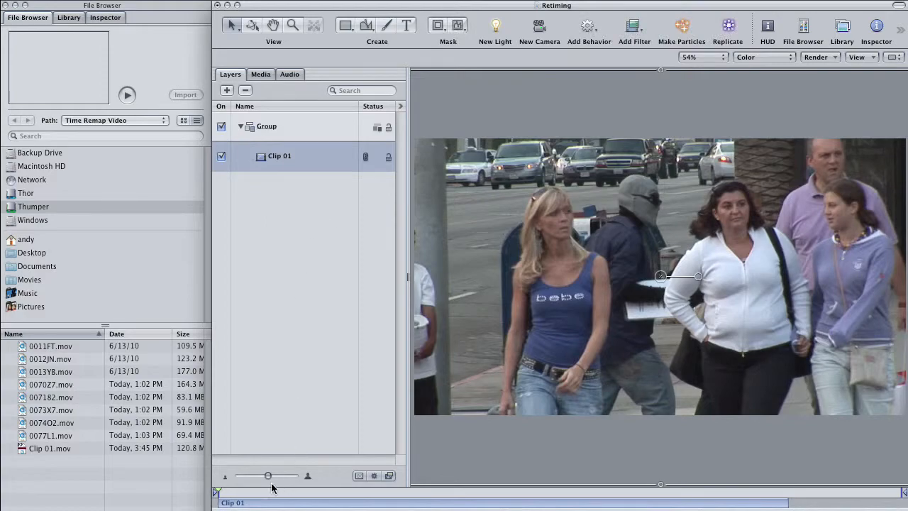
# Set the play range's out point about two-thirds of the way through Clip 01 and play back the range.
pyautogui.moveTo(222, 494); pyautogui.dragTo(534, 493)
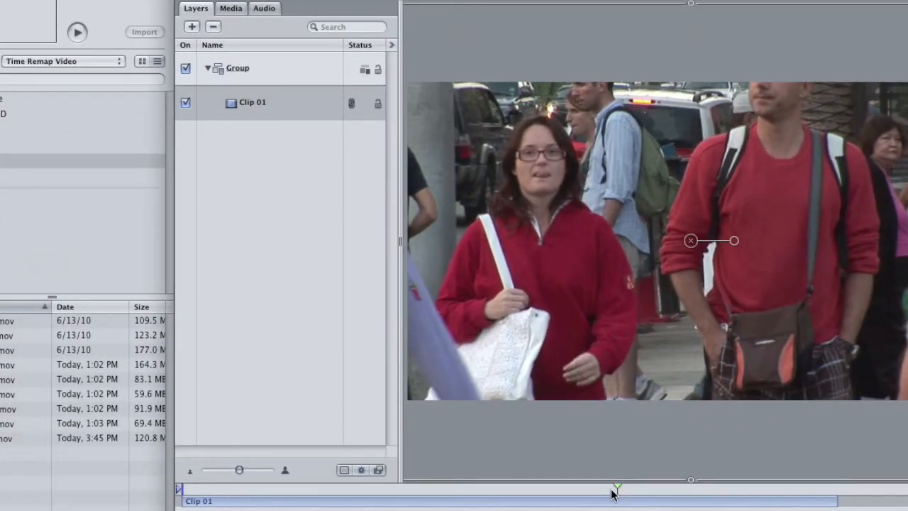
pyautogui.press('super+alt+o')
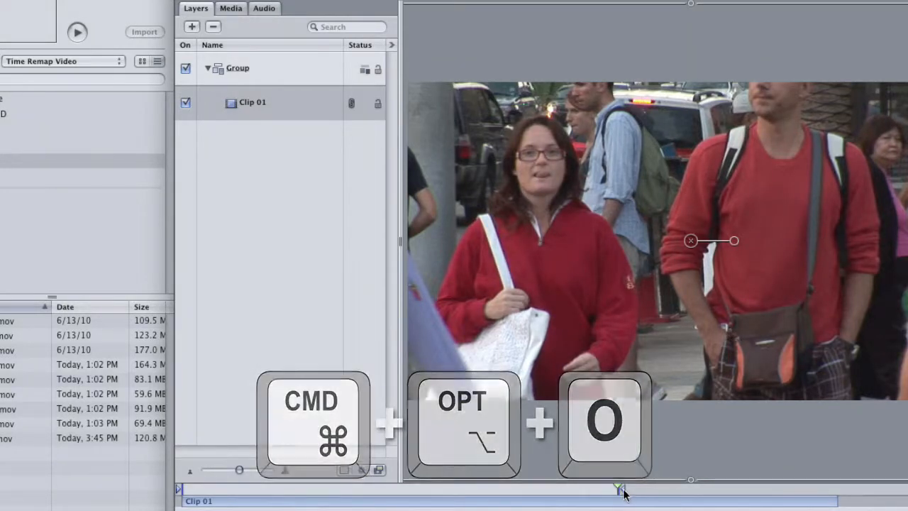
pyautogui.press('space')
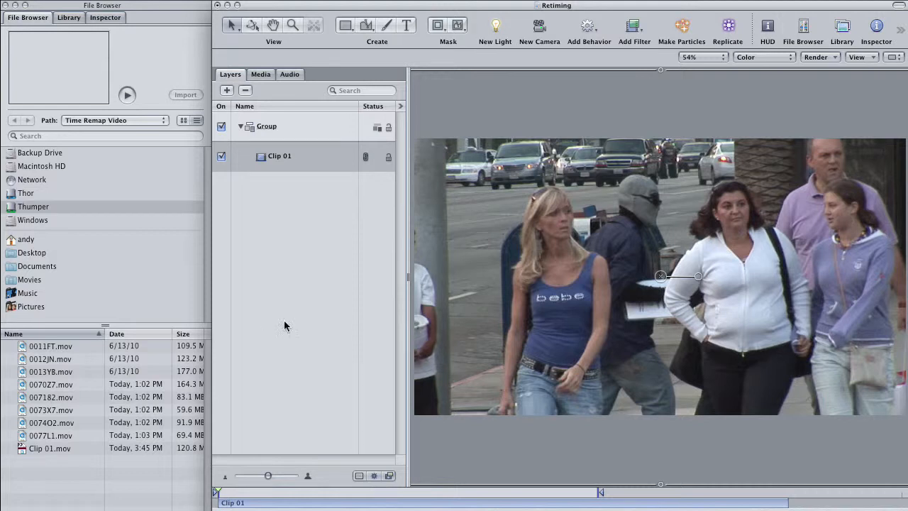
# Apply the Set Speed retiming behavior to Clip 01.
pyautogui.click(586, 30)
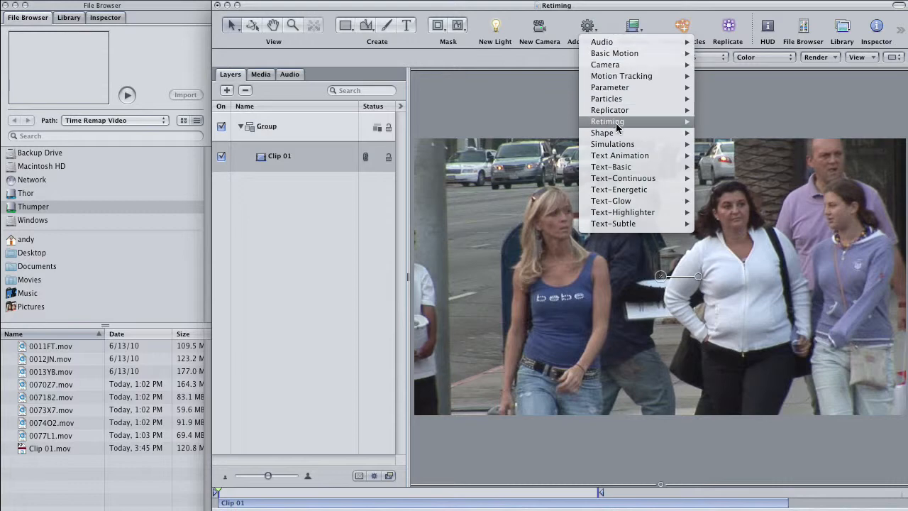
pyautogui.moveTo(615, 123)
pyautogui.click(724, 212)
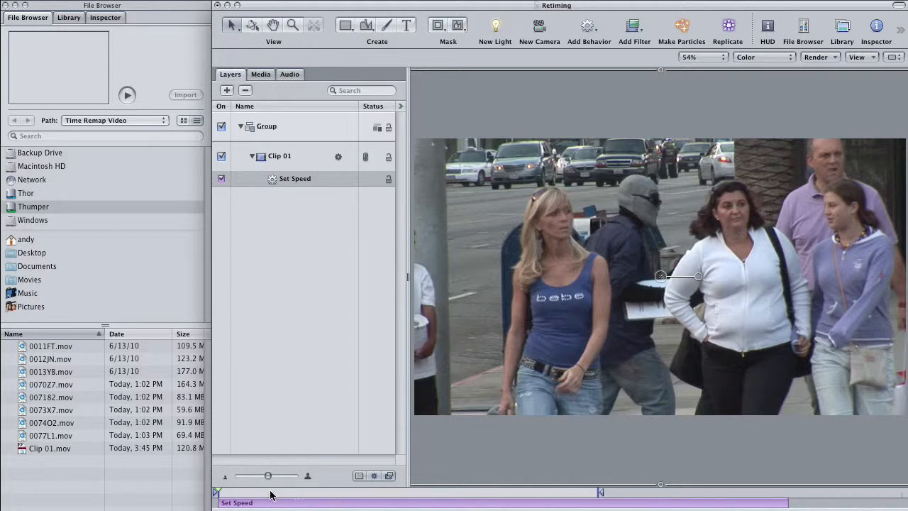
# Trim the Set Speed behavior to run from about one-fifth to just under half of Clip 01, and play the result from the start.
pyautogui.moveTo(217, 492); pyautogui.dragTo(319, 503)
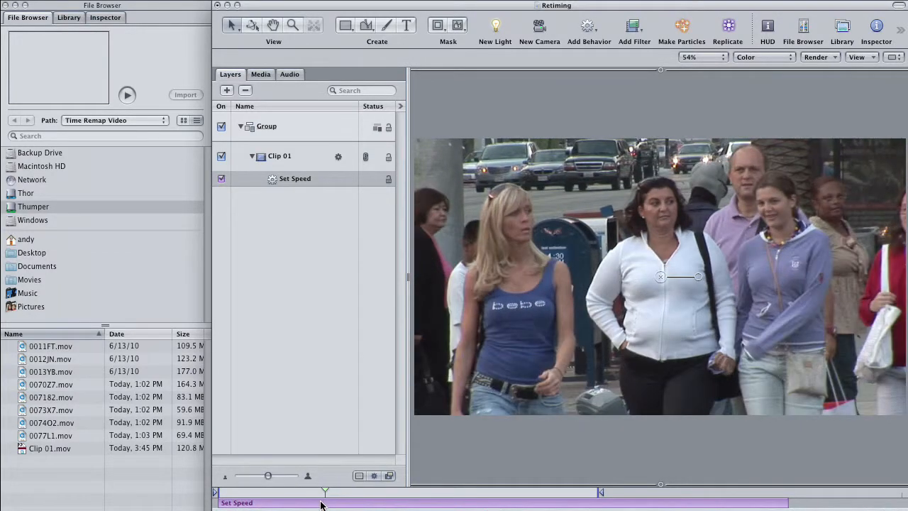
pyautogui.press('i')
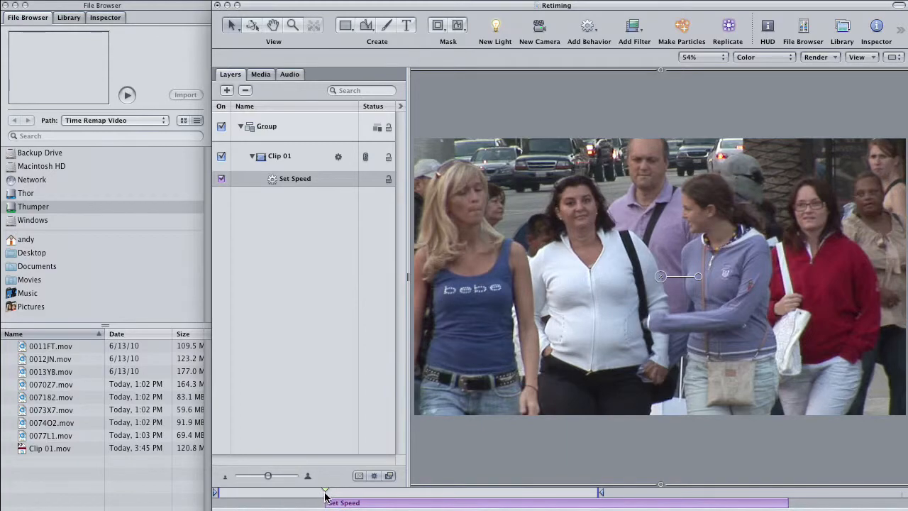
pyautogui.moveTo(325, 497); pyautogui.dragTo(483, 495)
pyautogui.press('o')
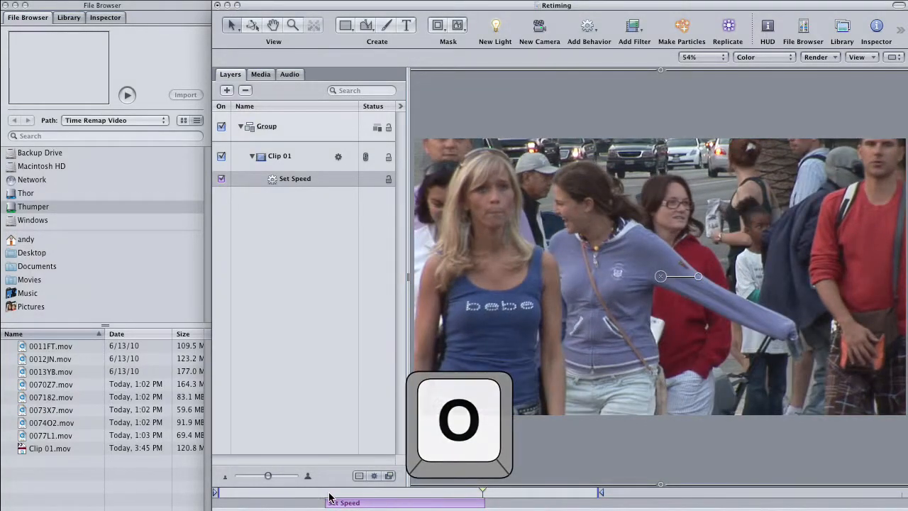
pyautogui.moveTo(324, 497); pyautogui.dragTo(213, 497)
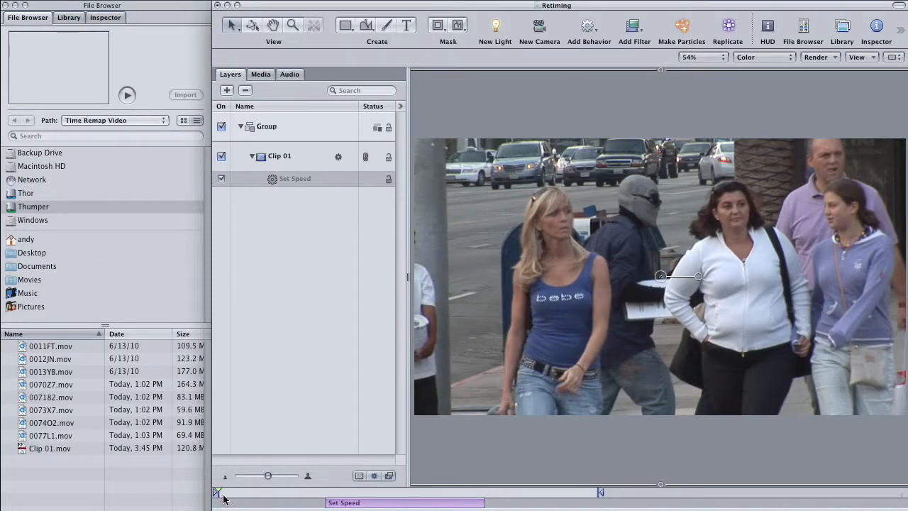
pyautogui.press('space')
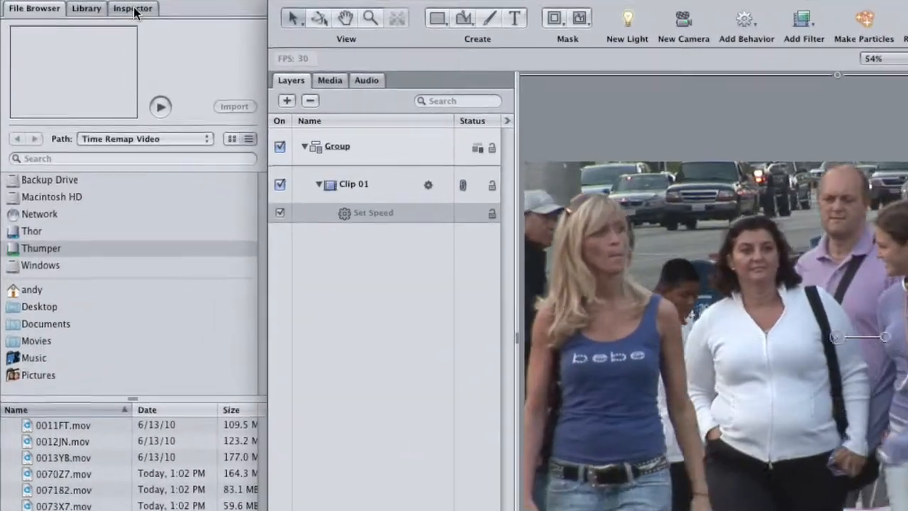
# Set the Set Speed behavior's Ease In Time and Ease Out Time to 30 and both ease curves to 100.
pyautogui.click(105, 17)
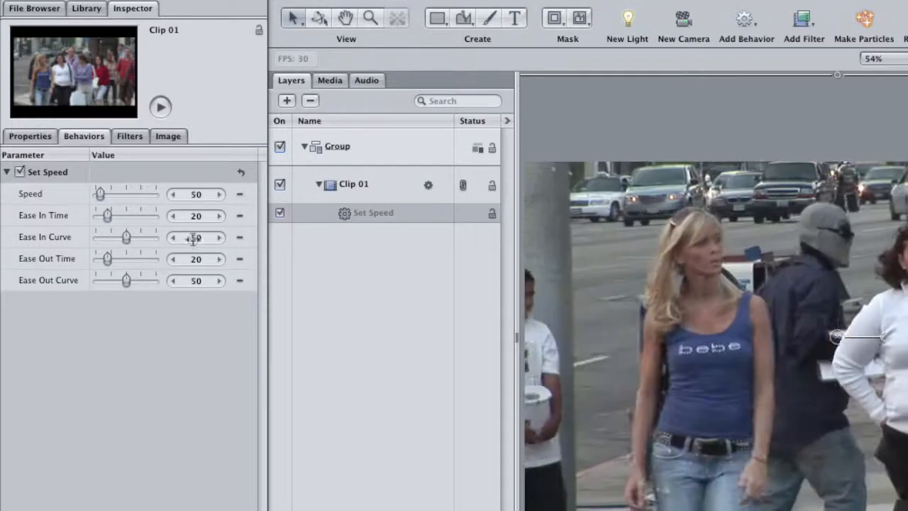
pyautogui.moveTo(109, 216); pyautogui.dragTo(115, 222)
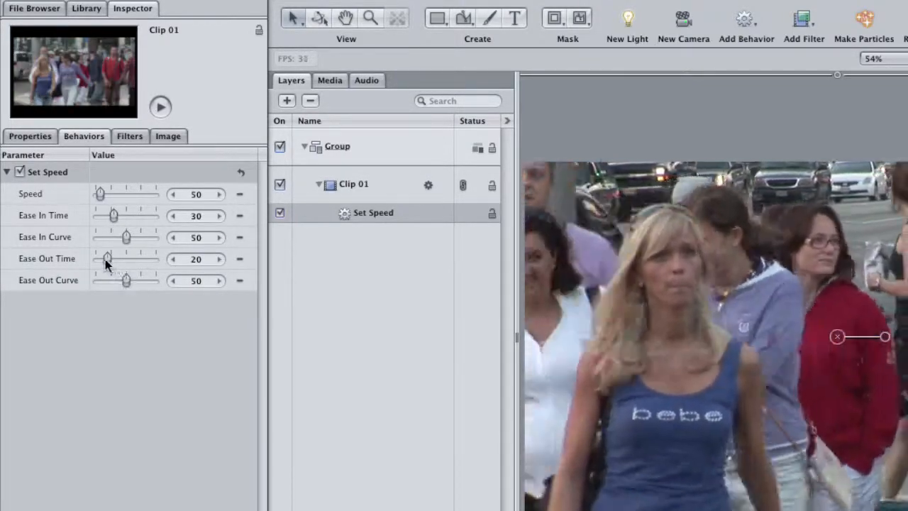
pyautogui.moveTo(105, 259); pyautogui.dragTo(156, 246)
pyautogui.moveTo(123, 282); pyautogui.dragTo(182, 282)
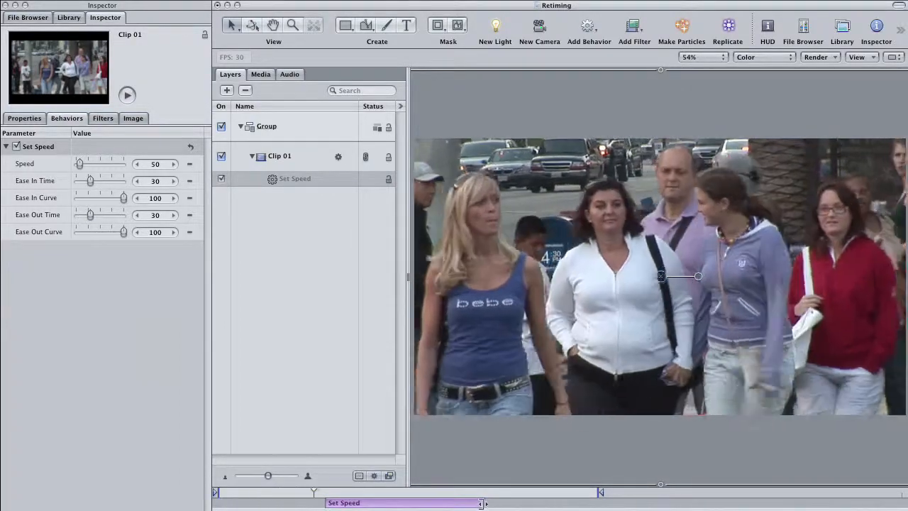
# Extend the end of the Set Speed behavior and the play range's out point, and set the behavior's Speed to 20.
pyautogui.moveTo(482, 503); pyautogui.dragTo(578, 504)
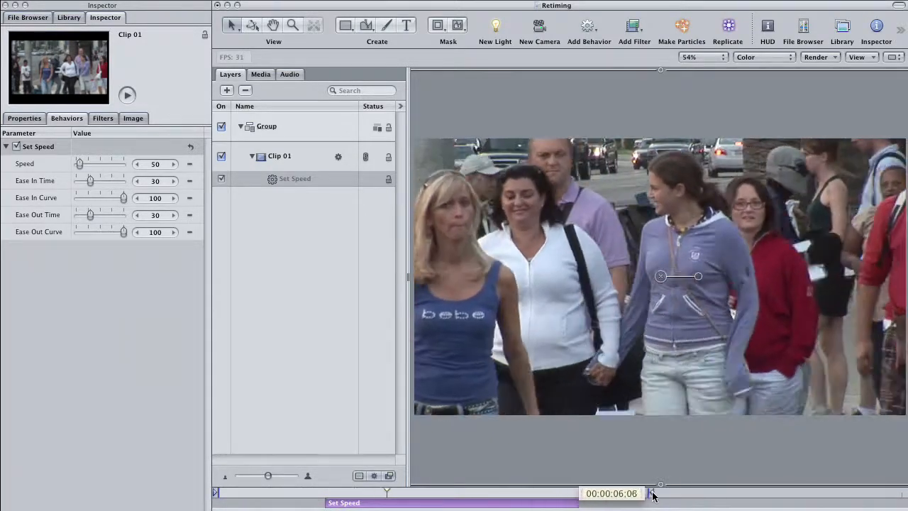
pyautogui.moveTo(675, 493); pyautogui.dragTo(687, 494)
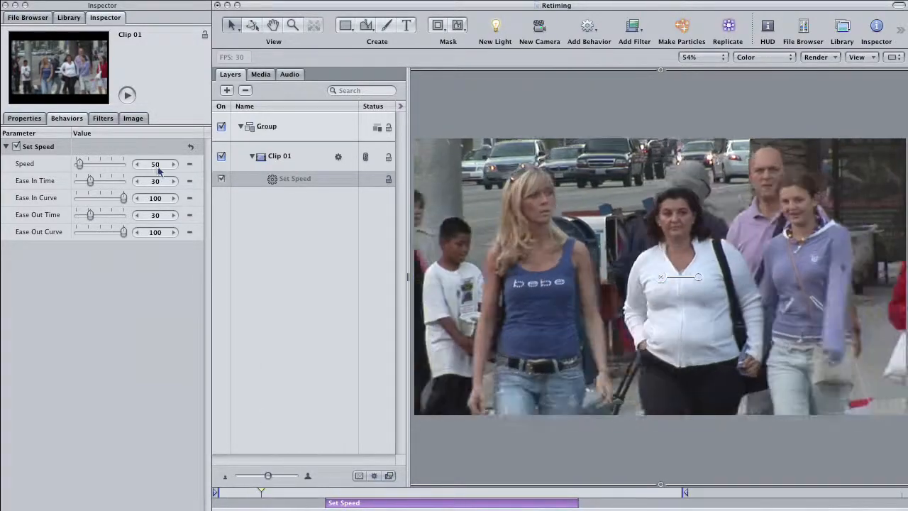
pyautogui.moveTo(155, 165); pyautogui.dragTo(134, 165)
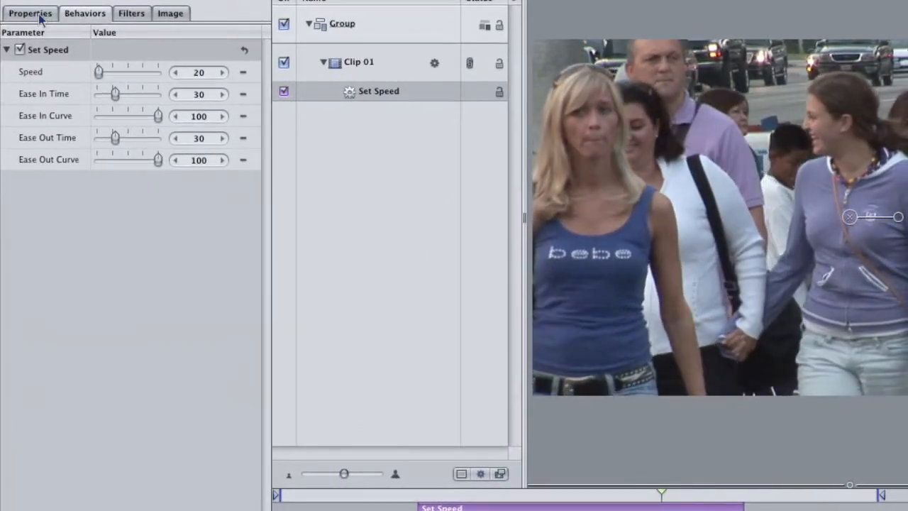
# Set Clip 01's Frame Blending to Optical Flow in its Timing properties and check the analysis in the Background Task List.
pyautogui.click(32, 120)
pyautogui.click(7, 410)
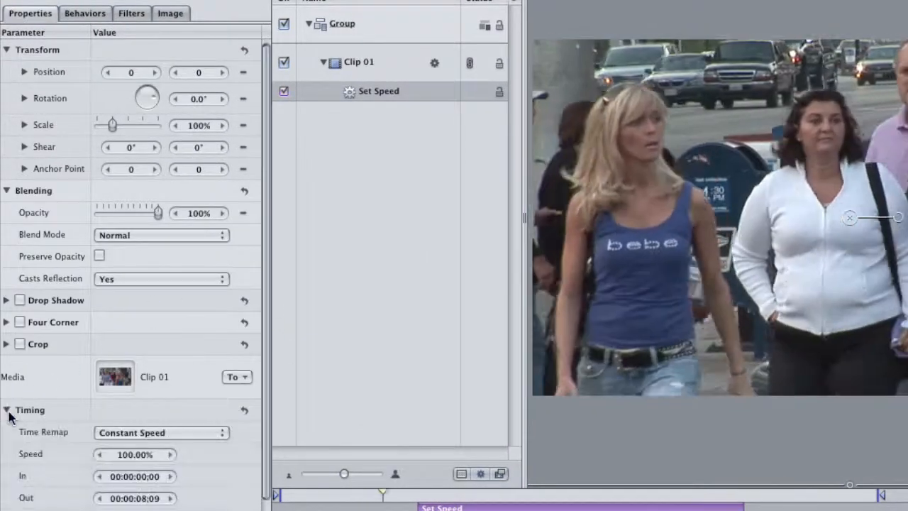
pyautogui.moveTo(265, 329); pyautogui.dragTo(267, 417)
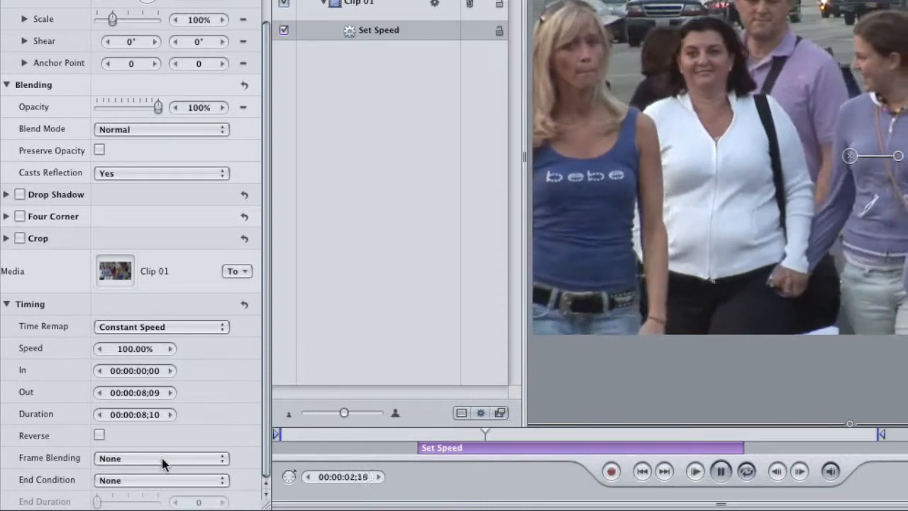
pyautogui.click(162, 458)
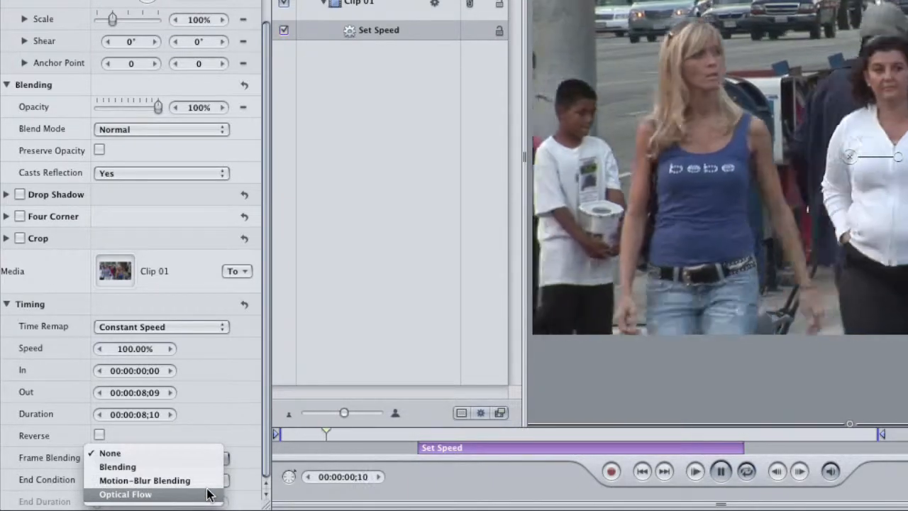
pyautogui.click(209, 495)
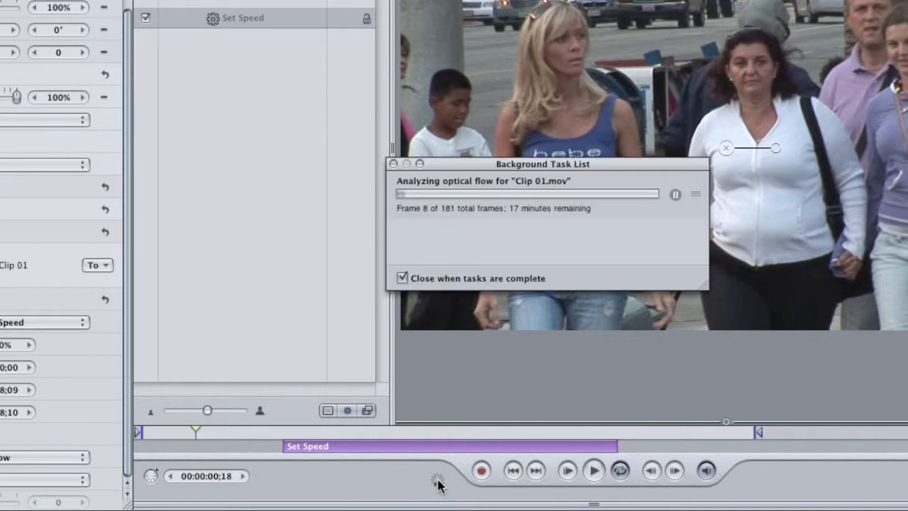
pyautogui.moveTo(551, 168); pyautogui.dragTo(518, 183)
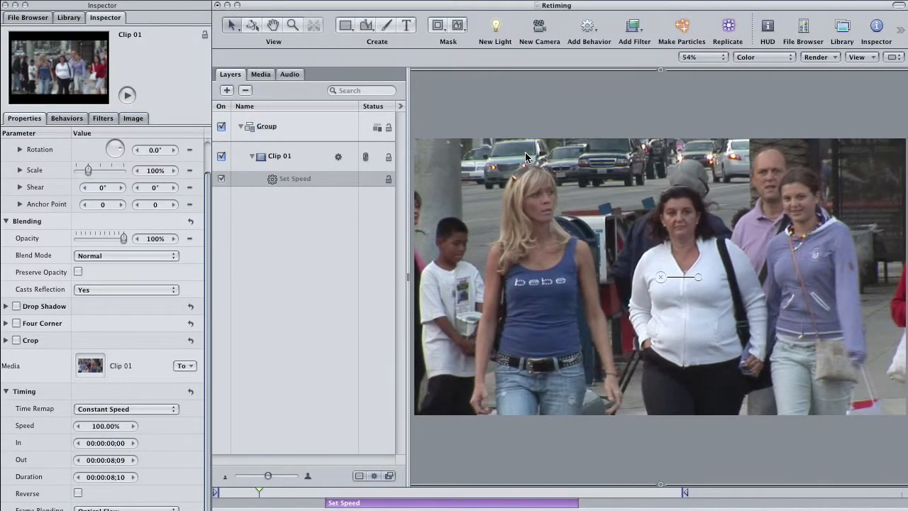
# Play back the slowed clip with optical flow blending and return the playhead to the start.
pyautogui.press('space')
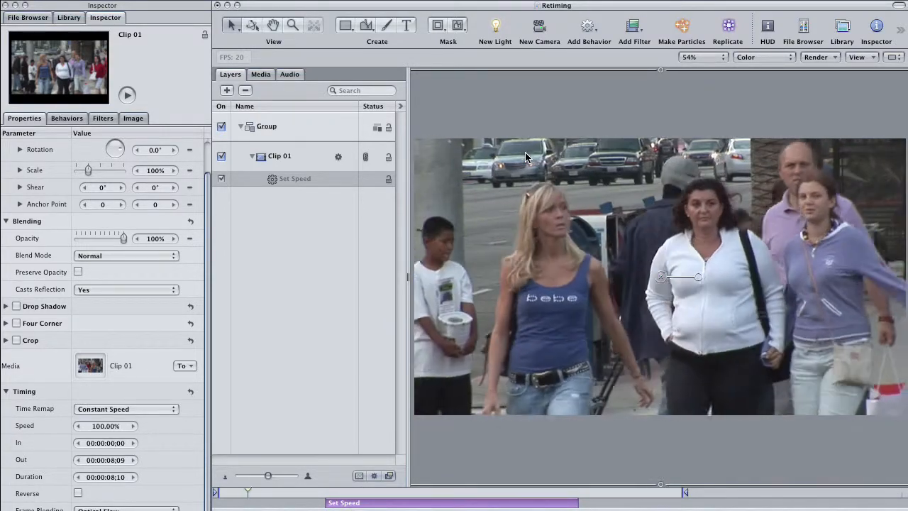
pyautogui.moveTo(326, 492); pyautogui.dragTo(217, 492)
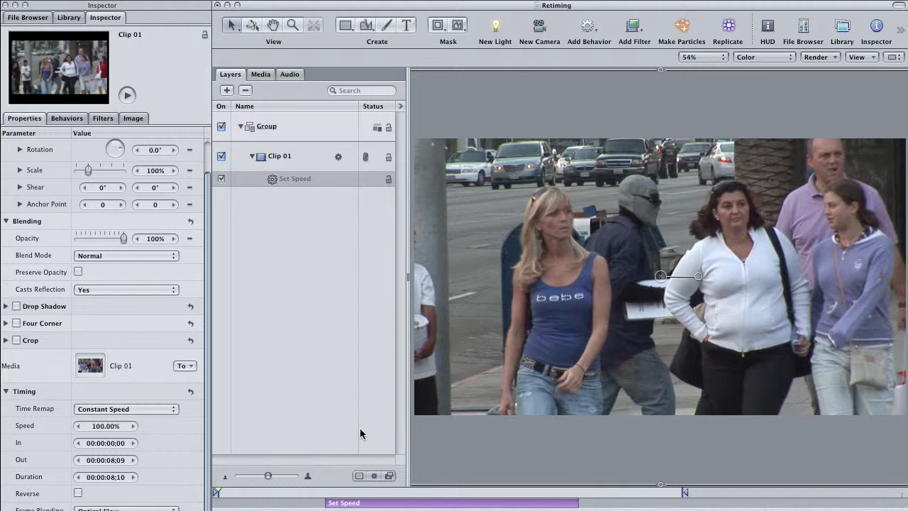
# Disable the Set Speed behavior on Clip 01 and play back the clip without it.
pyautogui.click(292, 165)
pyautogui.click(287, 182)
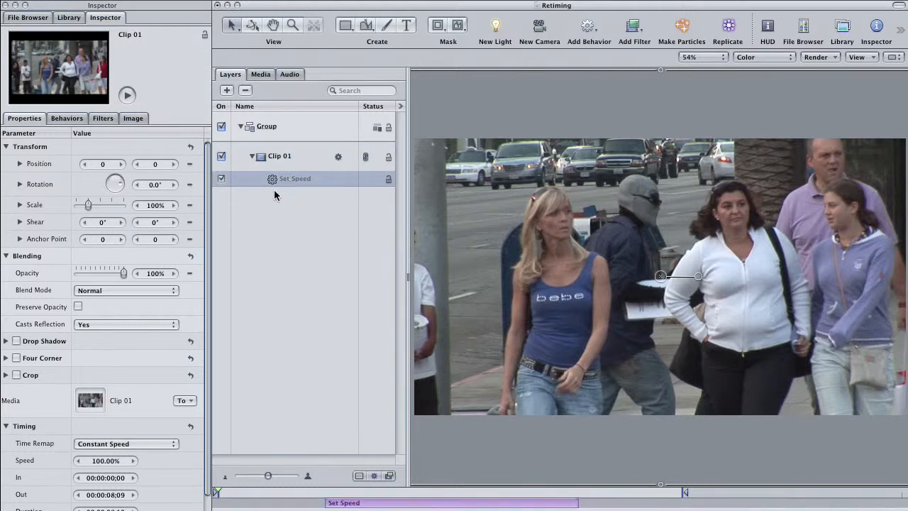
pyautogui.click(221, 180)
pyautogui.click(274, 214)
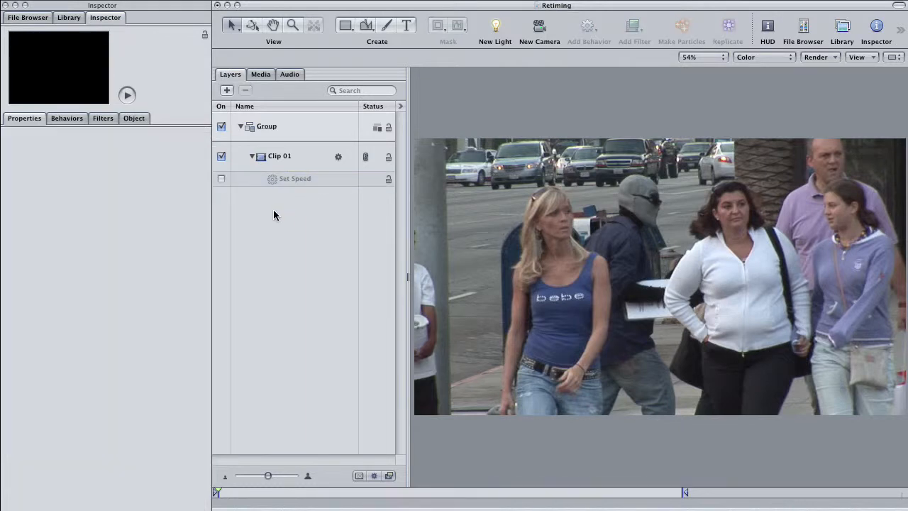
pyautogui.moveTo(254, 491)
pyautogui.mouseDown()
pyautogui.moveTo(429, 493)
pyautogui.moveTo(264, 491)
pyautogui.mouseUp()
pyautogui.press('space')
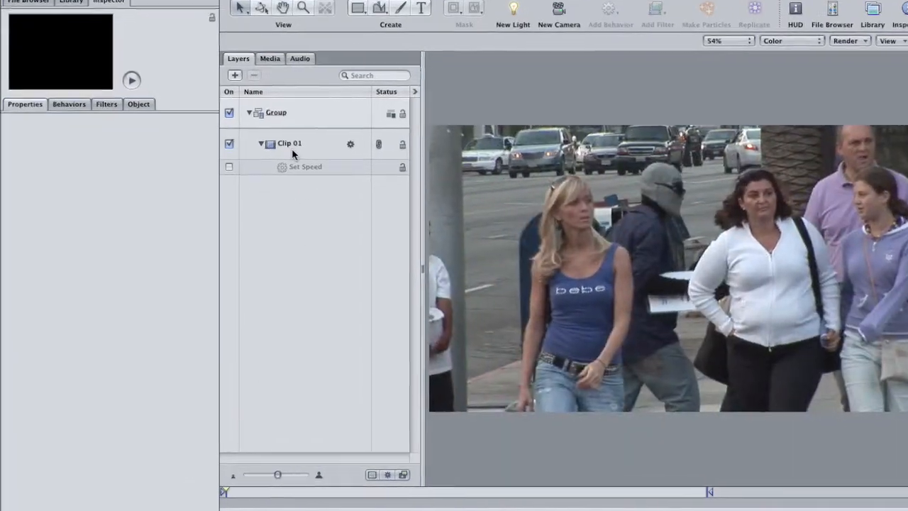
# Set Clip 01's Time Remap to Variable Speed and check the optical flow analysis in the Background Task List.
pyautogui.click(276, 157)
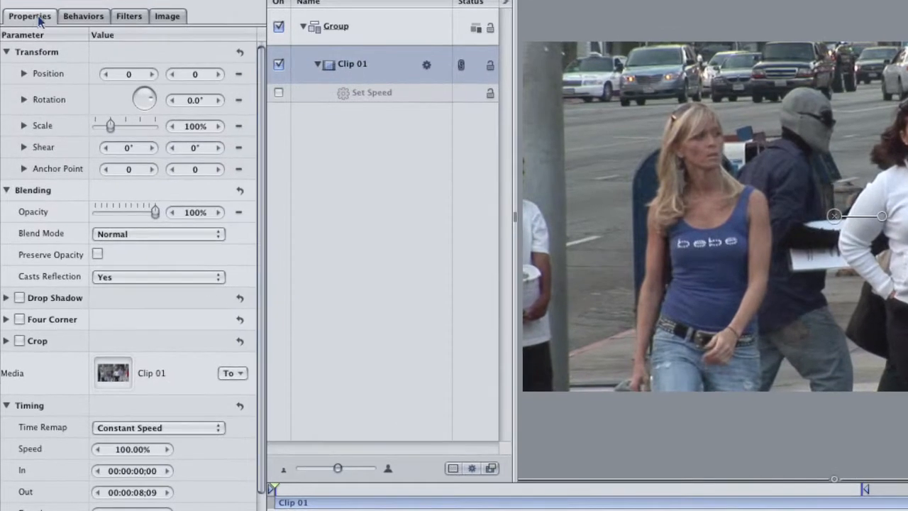
pyautogui.scroll(-2, 261, 342)
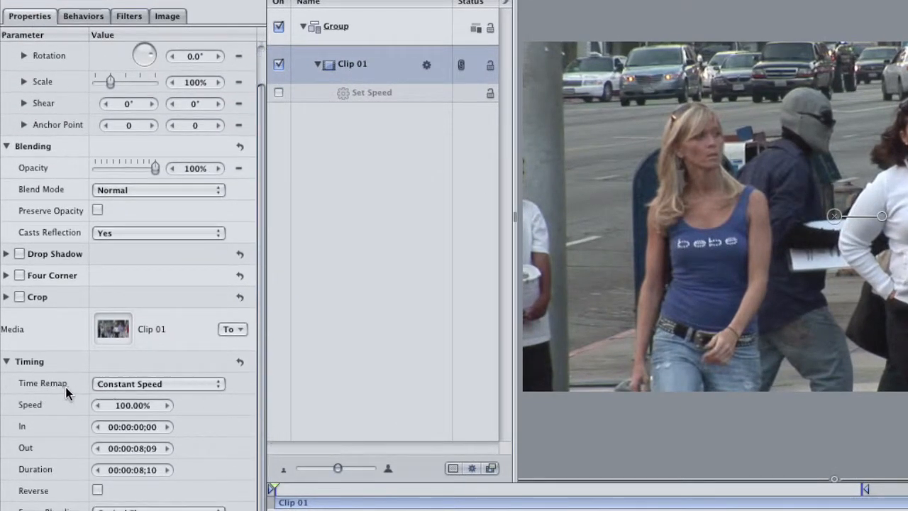
pyautogui.click(192, 383)
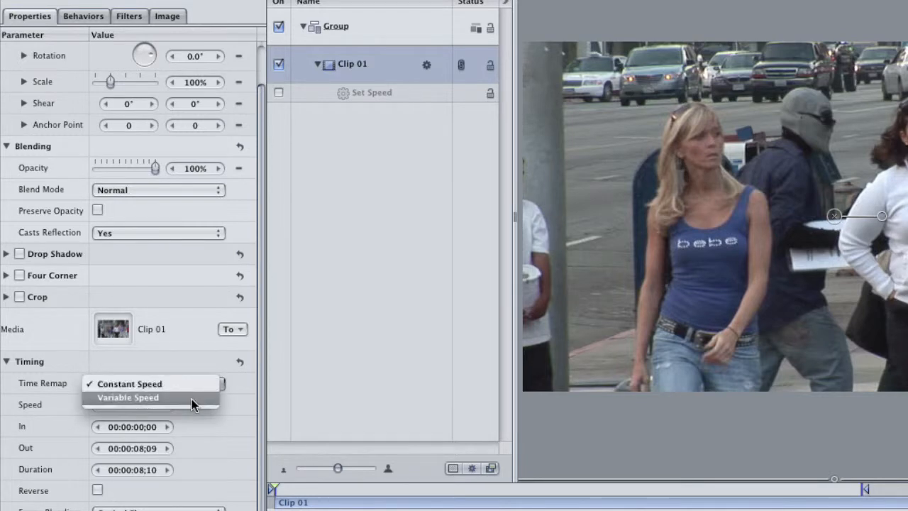
pyautogui.click(192, 405)
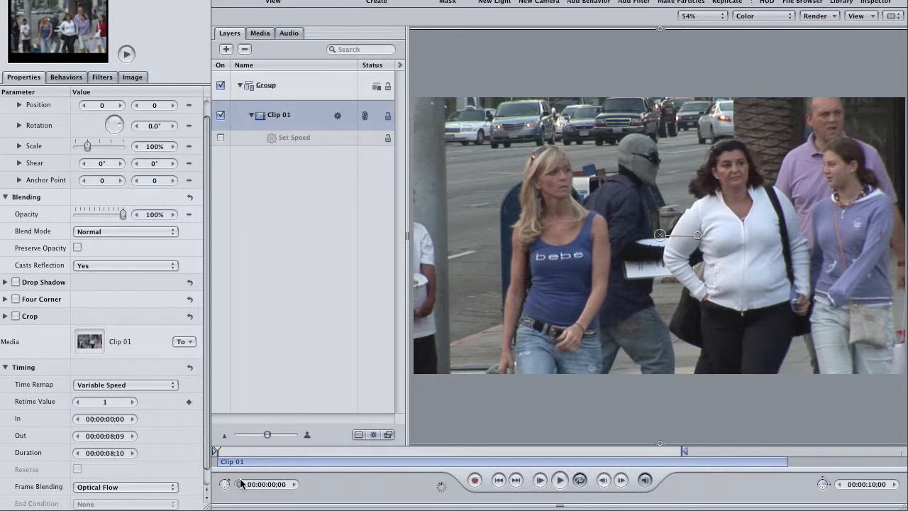
pyautogui.click(441, 488)
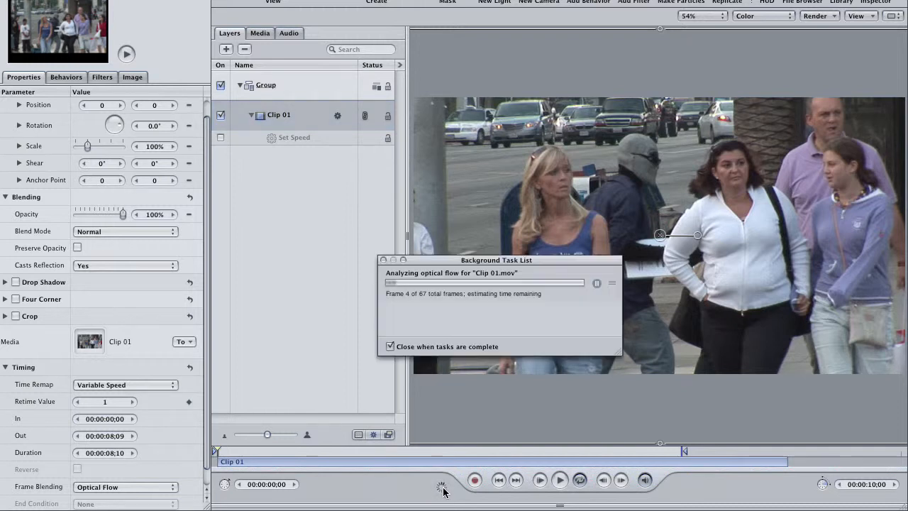
pyautogui.click(383, 260)
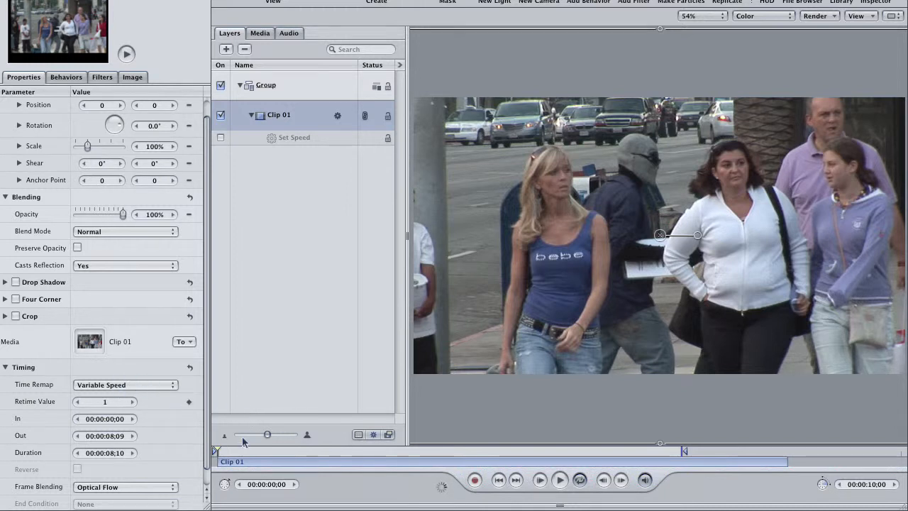
# Show Clip 01's Retime Value curve in the Keyframe Editor, scaled so its start and end keyframes both fit.
pyautogui.press('super+8')
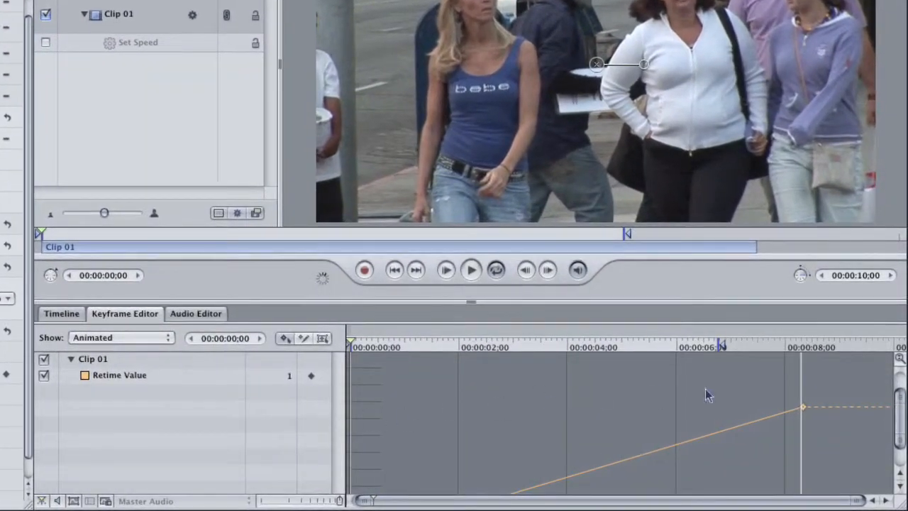
pyautogui.moveTo(898, 417); pyautogui.dragTo(904, 418)
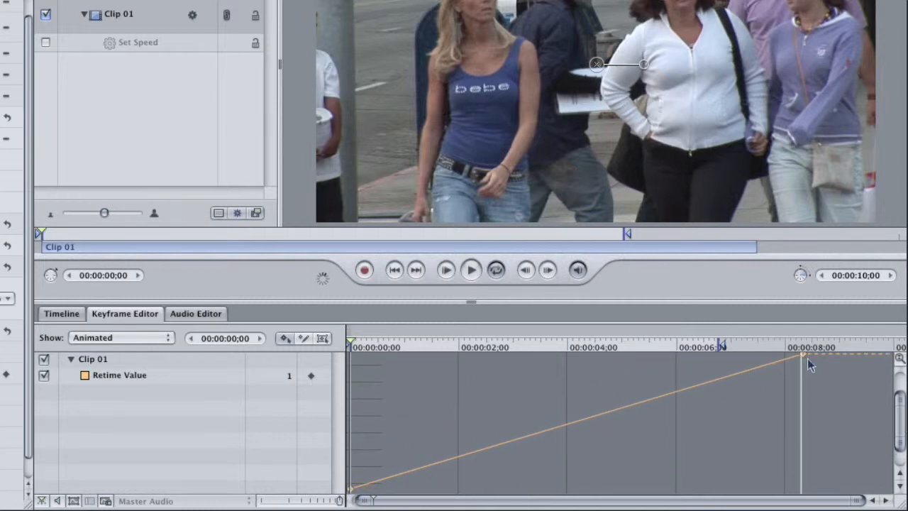
pyautogui.moveTo(902, 404); pyautogui.dragTo(902, 423)
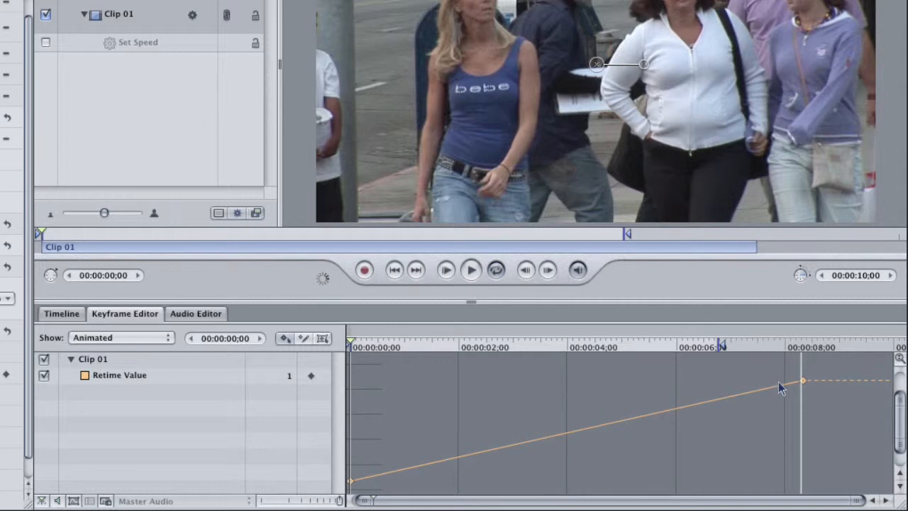
# Enlarge the Keyframe Editor pane and add a Retime Value keyframe for Clip 01 at 00:00:01;19.
pyautogui.moveTo(363, 346); pyautogui.dragTo(446, 346)
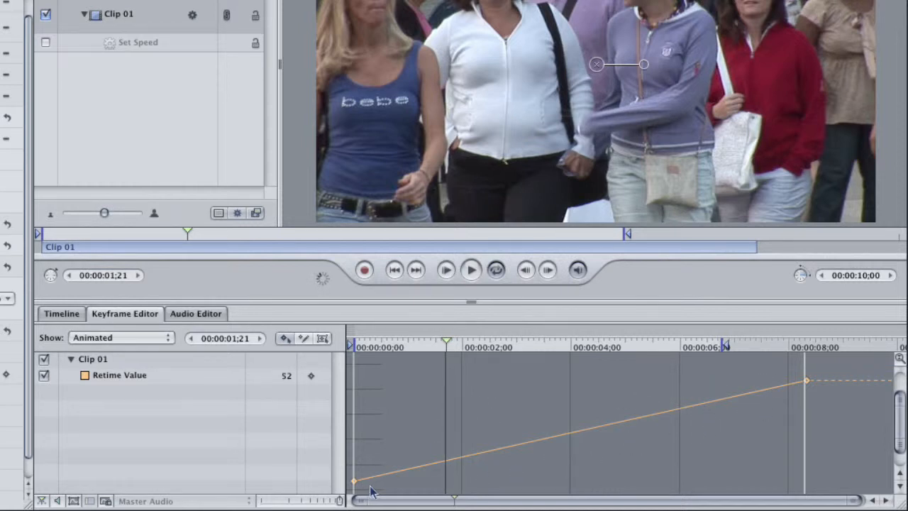
pyautogui.moveTo(471, 302); pyautogui.dragTo(471, 266)
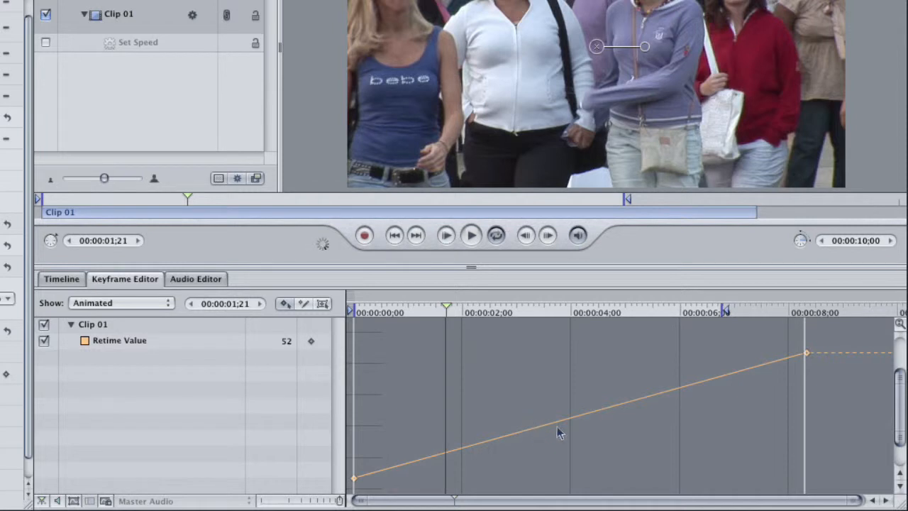
pyautogui.moveTo(541, 385); pyautogui.dragTo(544, 364)
pyautogui.moveTo(425, 310)
pyautogui.mouseDown()
pyautogui.moveTo(350, 309)
pyautogui.moveTo(446, 312)
pyautogui.moveTo(435, 313)
pyautogui.mouseUp()
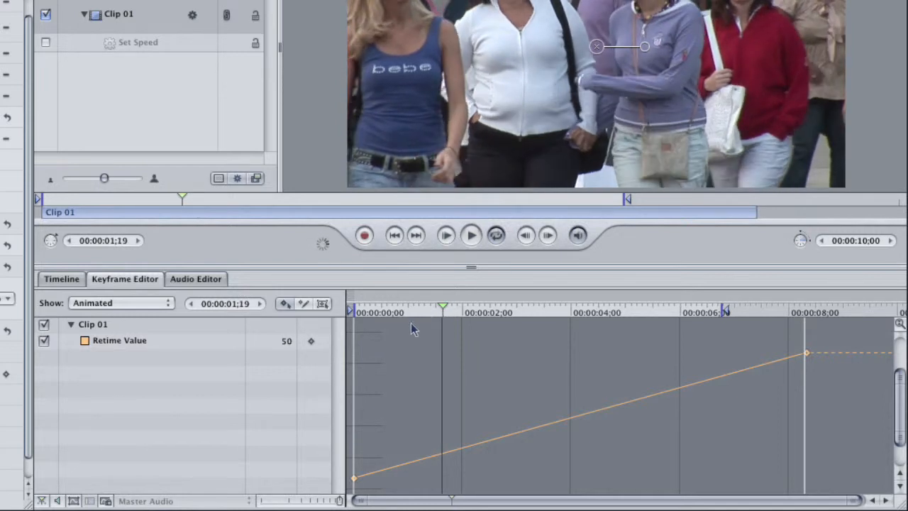
pyautogui.click(315, 342)
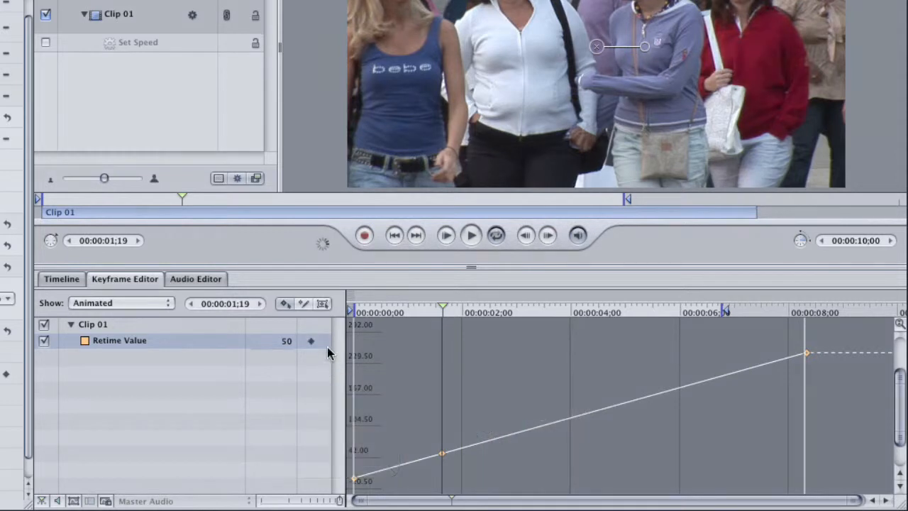
# Add Retime Value keyframes at 00:00:03;20 and 00:00:04;23.
pyautogui.moveTo(442, 311); pyautogui.dragTo(553, 312)
pyautogui.keyDown('alt'); pyautogui.click(313, 341); pyautogui.keyUp('alt')
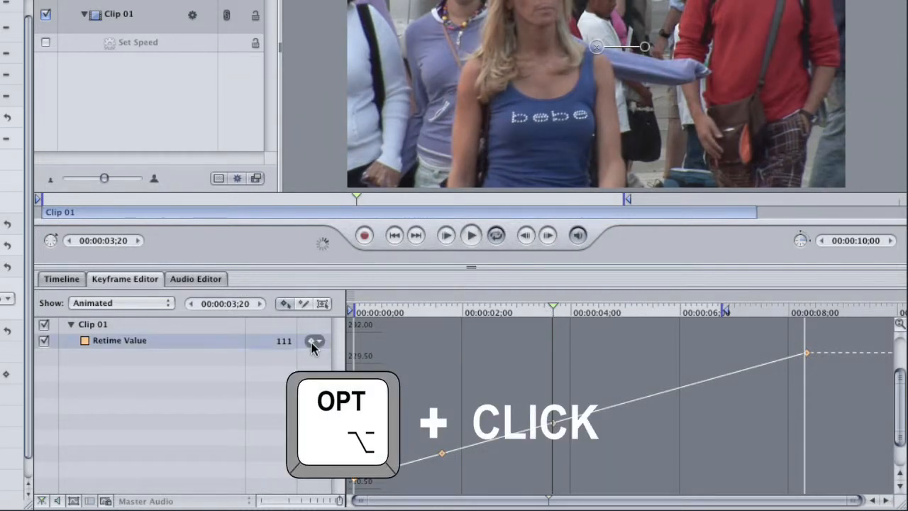
pyautogui.click(589, 316)
pyautogui.moveTo(590, 316); pyautogui.dragTo(610, 317)
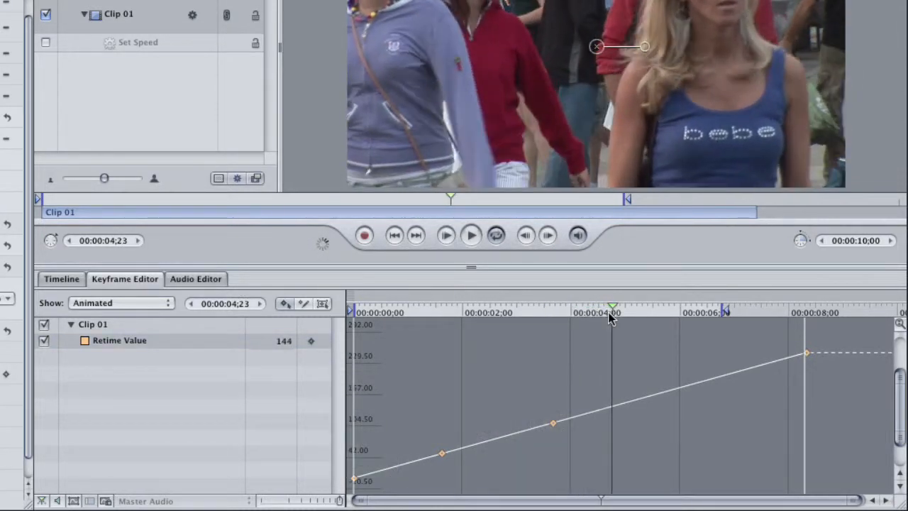
pyautogui.keyDown('alt'); pyautogui.click(313, 343); pyautogui.keyUp('alt')
# Add a Retime Value keyframe at 00:00:06;04 and extend the end of the play range to 00:00:07;10.
pyautogui.moveTo(629, 314); pyautogui.dragTo(687, 317)
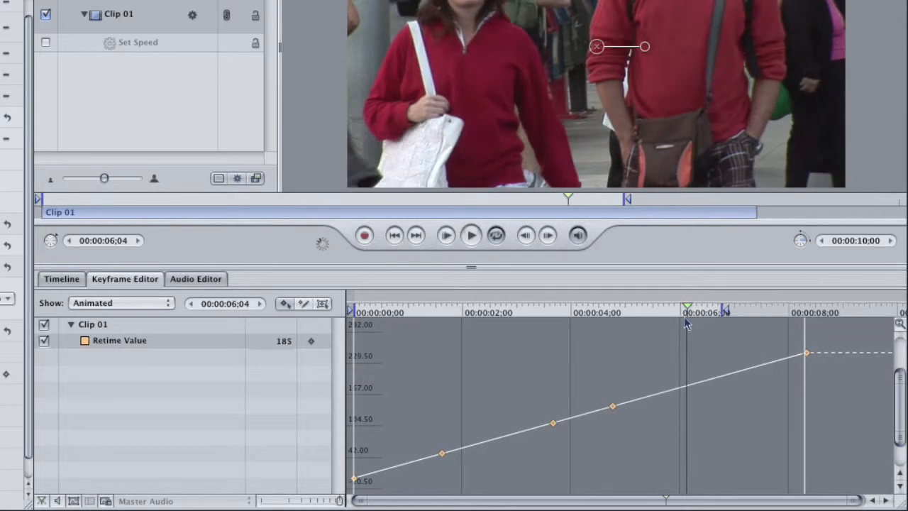
pyautogui.keyDown('alt'); pyautogui.click(313, 341); pyautogui.keyUp('alt')
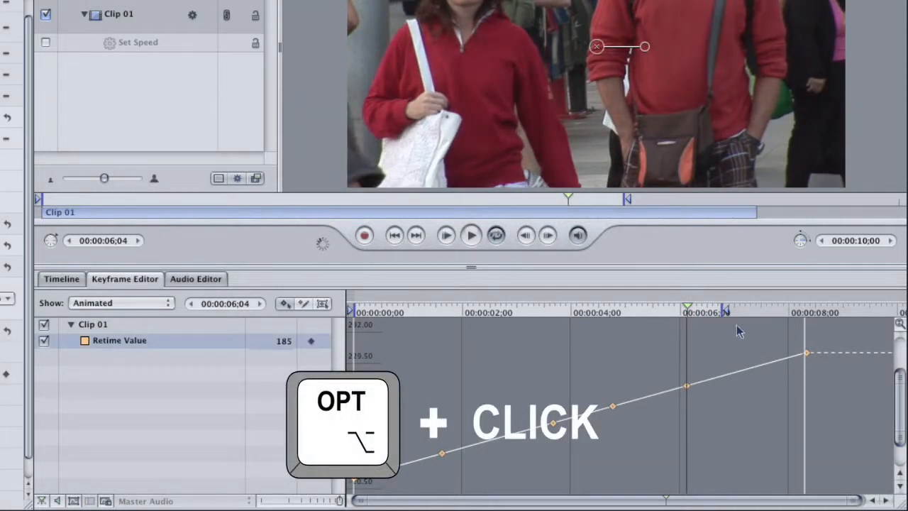
pyautogui.click(724, 315)
pyautogui.moveTo(728, 317)
pyautogui.mouseDown()
pyautogui.moveTo(781, 318)
pyautogui.moveTo(759, 319)
pyautogui.mouseUp()
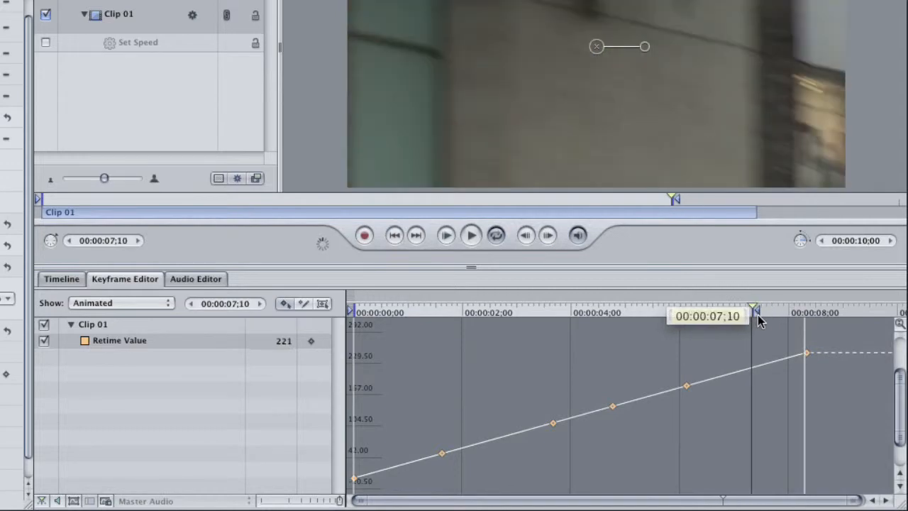
# Scrub Clip 01 from near its start past the second Retime Value keyframe to check its motion.
pyautogui.moveTo(686, 317)
pyautogui.mouseDown()
pyautogui.moveTo(491, 310)
pyautogui.moveTo(403, 320)
pyautogui.moveTo(644, 324)
pyautogui.moveTo(398, 335)
pyautogui.moveTo(371, 322)
pyautogui.moveTo(683, 314)
pyautogui.moveTo(561, 330)
pyautogui.moveTo(454, 318)
pyautogui.moveTo(383, 334)
pyautogui.moveTo(362, 343)
pyautogui.moveTo(363, 439)
pyautogui.mouseUp()
pyautogui.moveTo(369, 323); pyautogui.dragTo(392, 383)
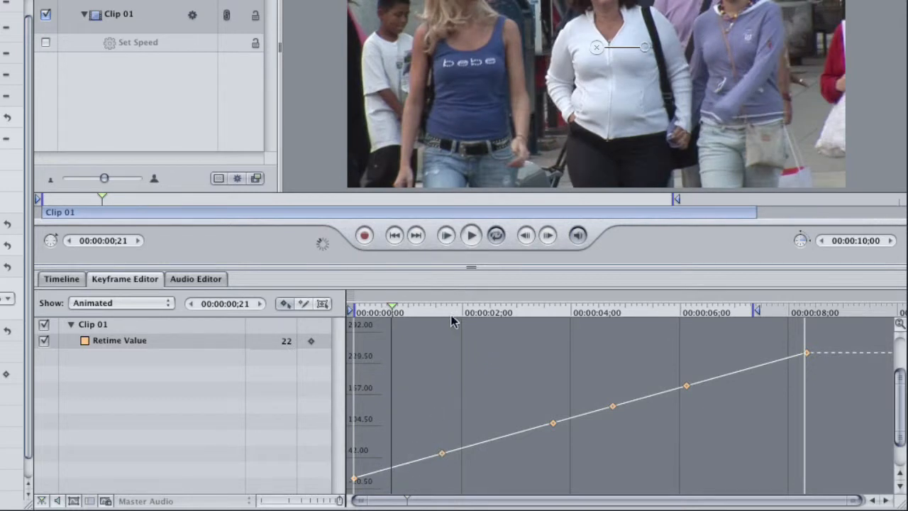
pyautogui.moveTo(443, 310); pyautogui.dragTo(466, 358)
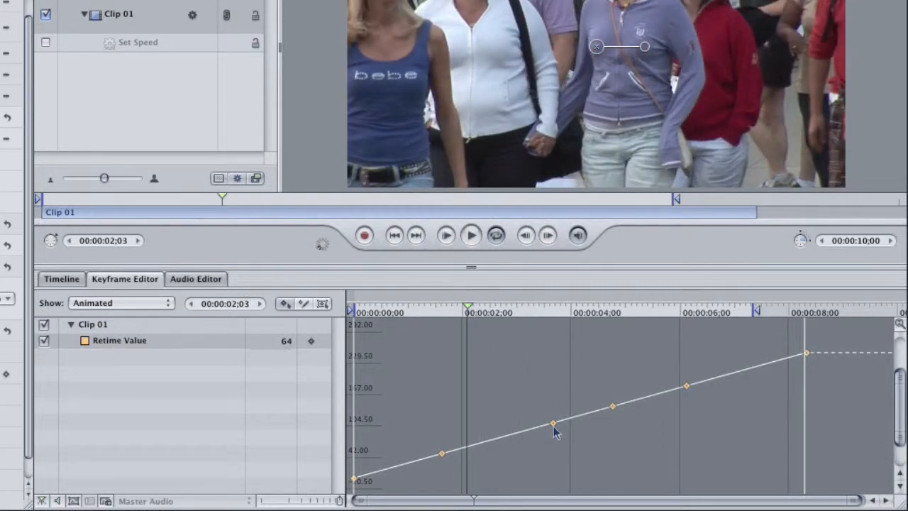
# Lower only the third Retime Value keyframe to flatten the segment before it, and play back that segment.
pyautogui.moveTo(554, 424); pyautogui.dragTo(556, 447)
pyautogui.moveTo(467, 308); pyautogui.dragTo(442, 308)
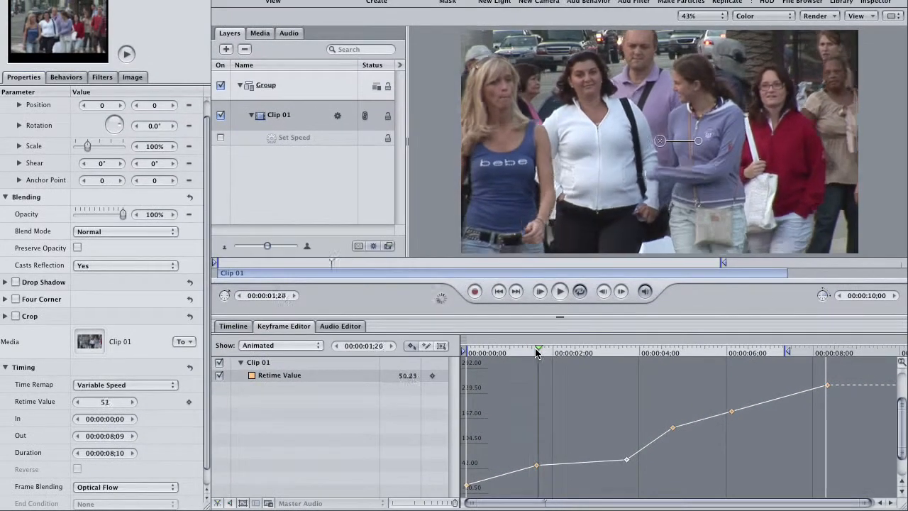
pyautogui.press('space')
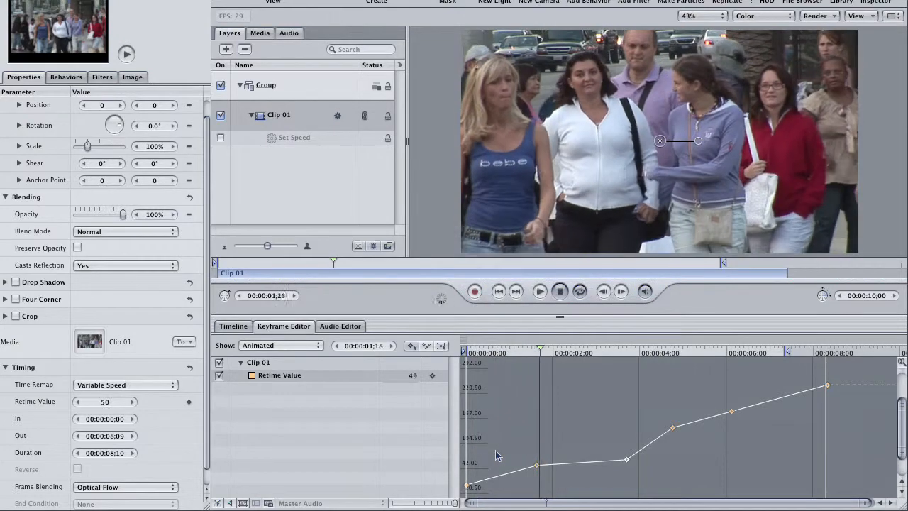
pyautogui.press('space')
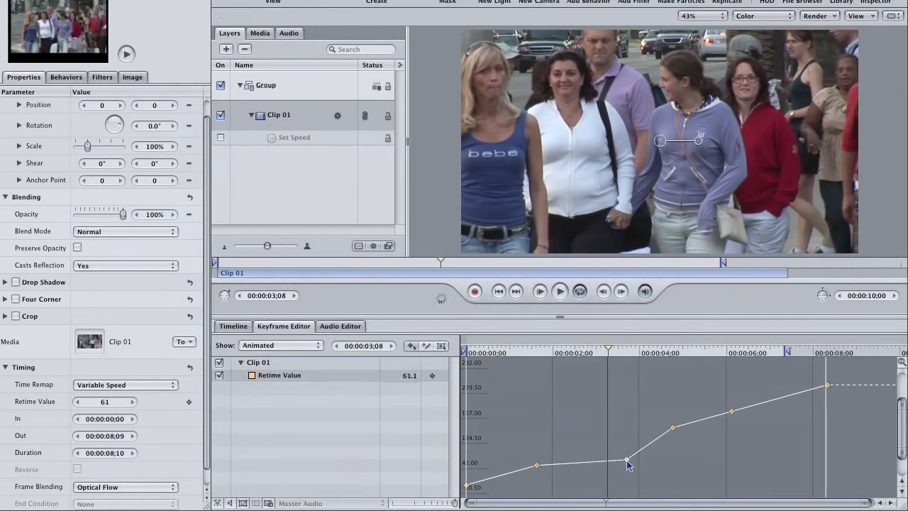
# Play back the segments following the lowered third keyframe and undo that keyframe's move.
pyautogui.press('space')
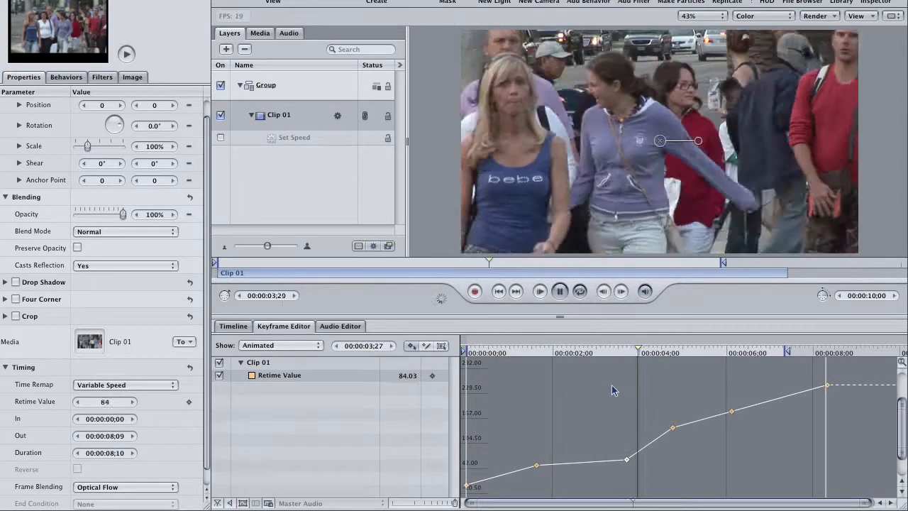
pyautogui.press('space')
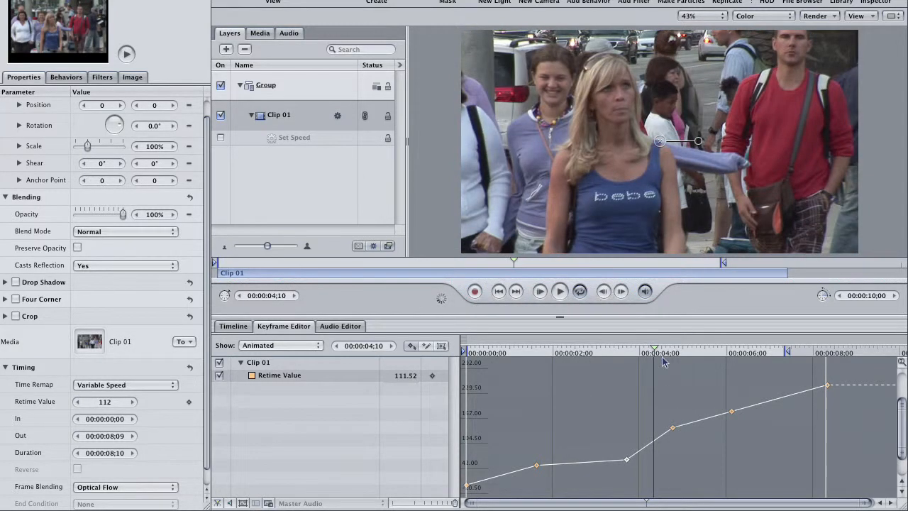
pyautogui.moveTo(664, 362); pyautogui.dragTo(673, 361)
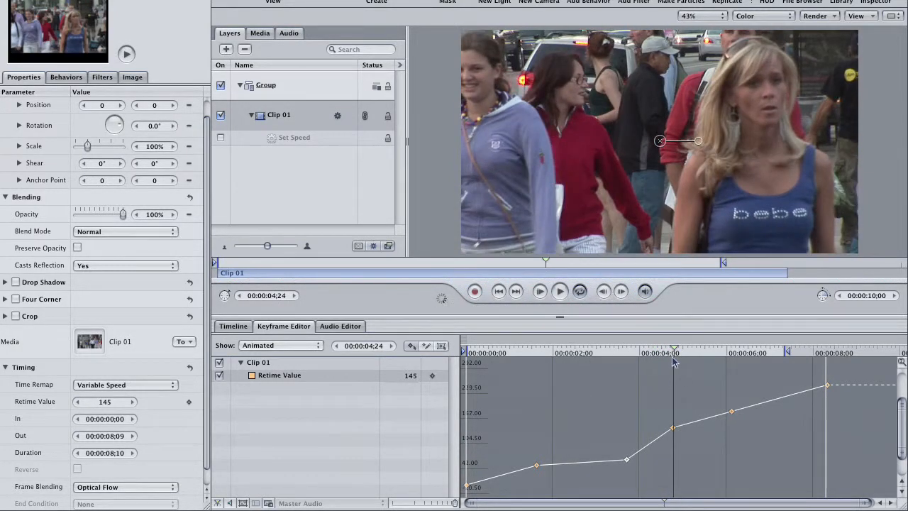
pyautogui.press('space')
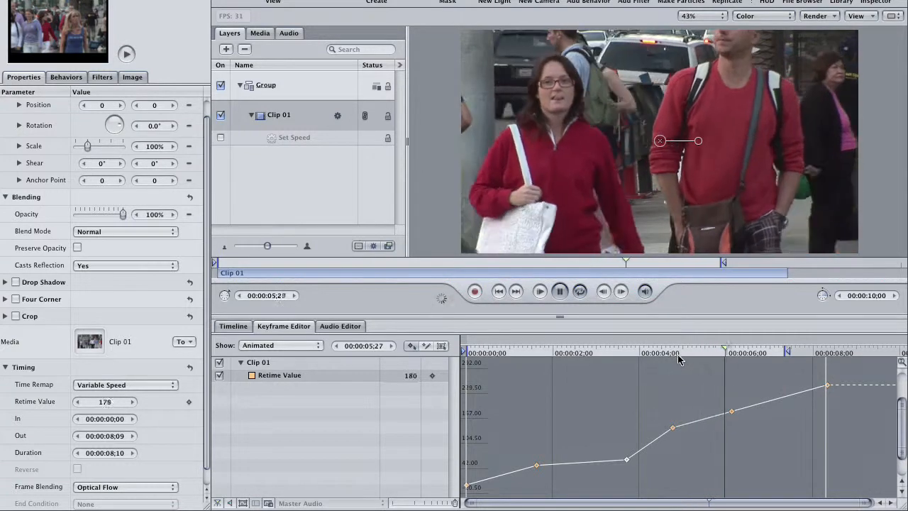
pyautogui.press('space')
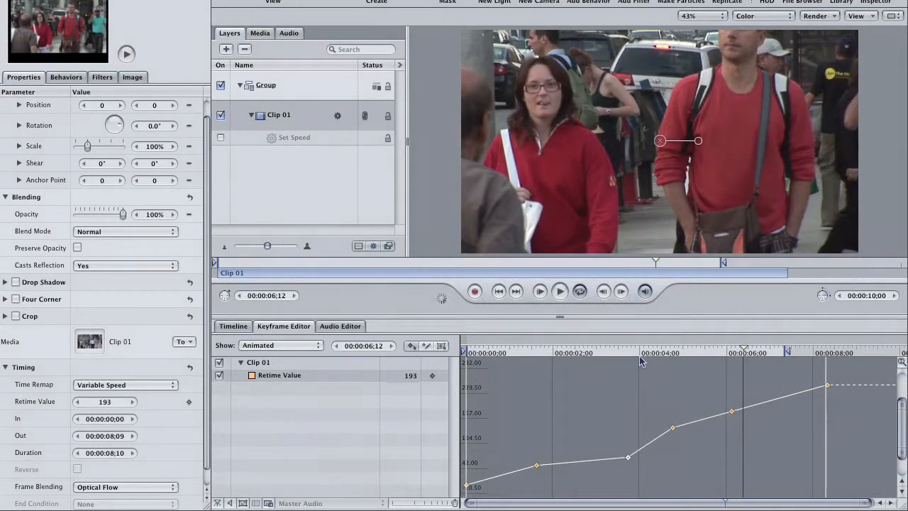
pyautogui.press('super+z')
# Select the third through last Retime Value keyframes and lower them together, placing the third at about 68 at 00:00:03;22.
pyautogui.moveTo(634, 353); pyautogui.dragTo(596, 357)
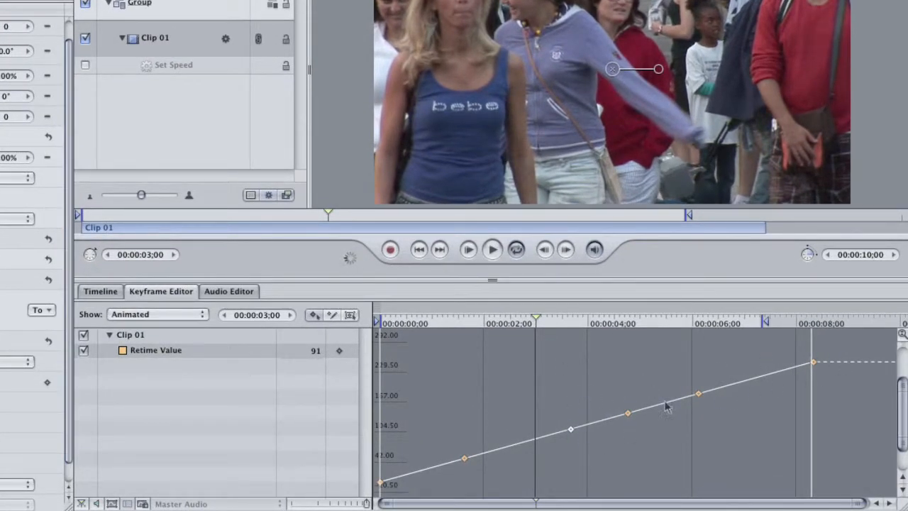
pyautogui.moveTo(542, 335); pyautogui.dragTo(840, 475)
pyautogui.moveTo(572, 430); pyautogui.dragTo(575, 449)
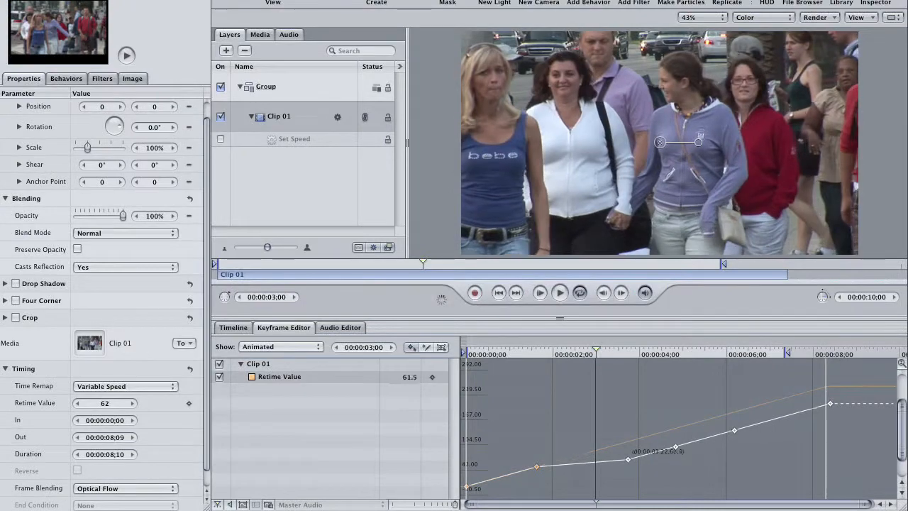
# Play back Clip 01 from before the second keyframe up to the third to check the slowed segment.
pyautogui.press('space')
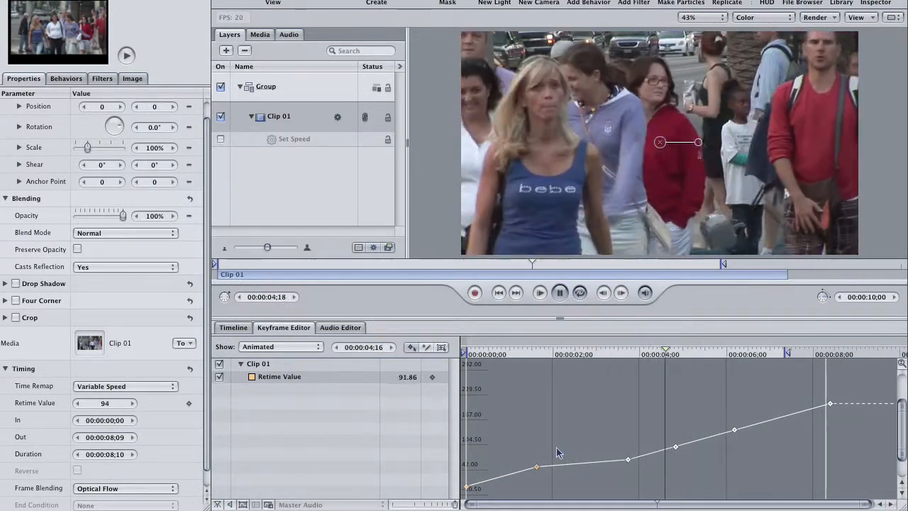
pyautogui.moveTo(673, 352); pyautogui.dragTo(550, 359)
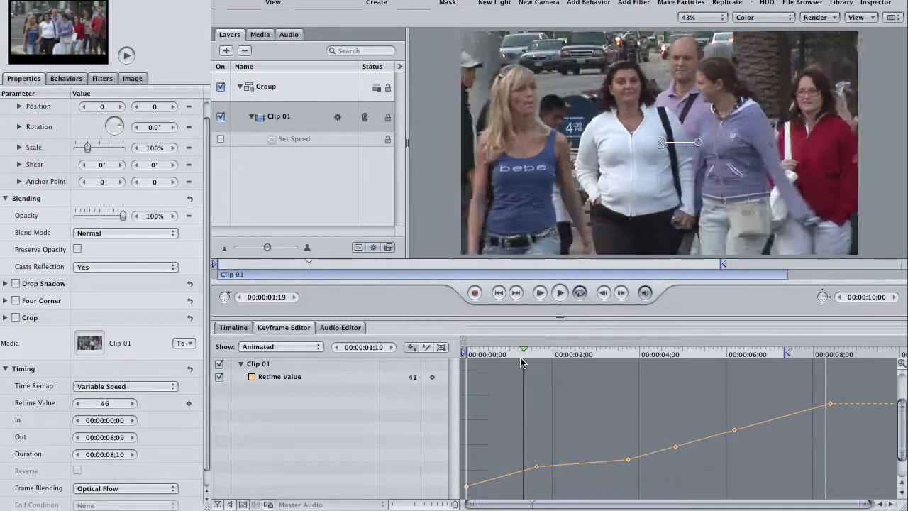
pyautogui.press('space')
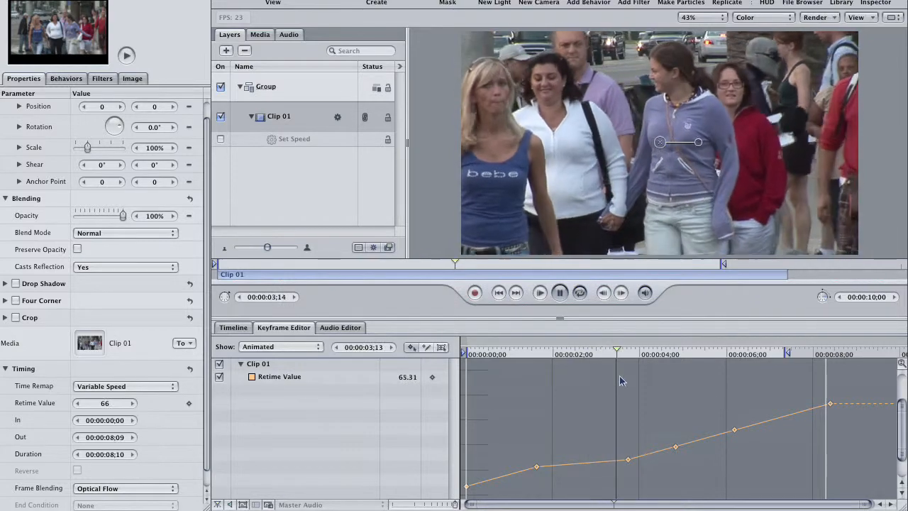
pyautogui.press('space')
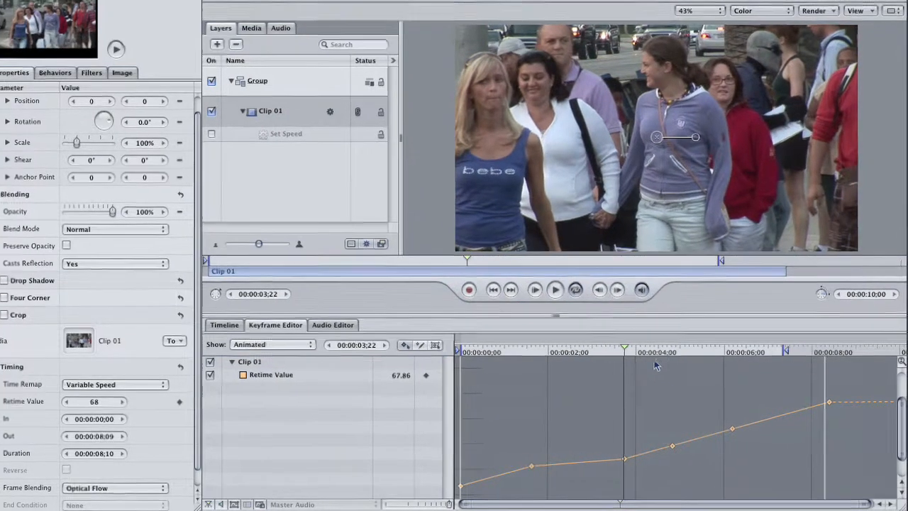
# Lower the fourth through last keyframes together until the fourth is nearly level with the third, and play back the section.
pyautogui.moveTo(659, 363); pyautogui.dragTo(860, 453)
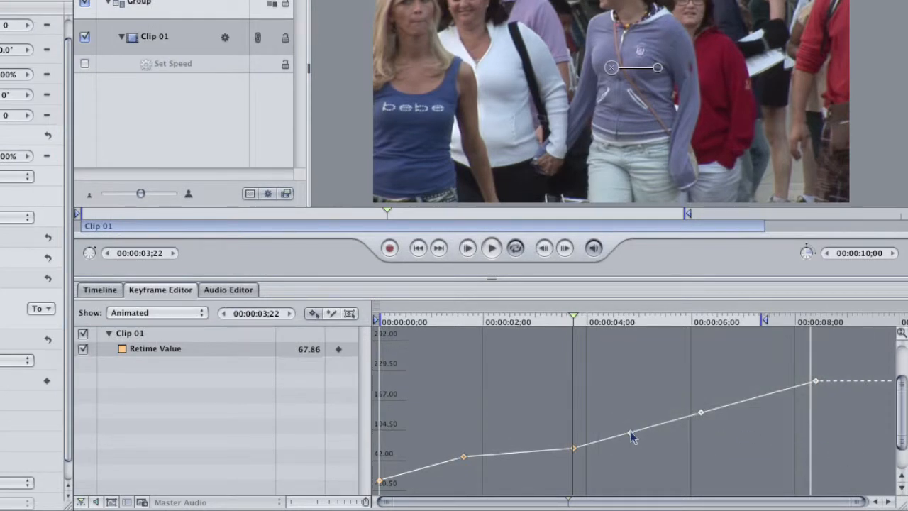
pyautogui.moveTo(630, 434); pyautogui.dragTo(632, 447)
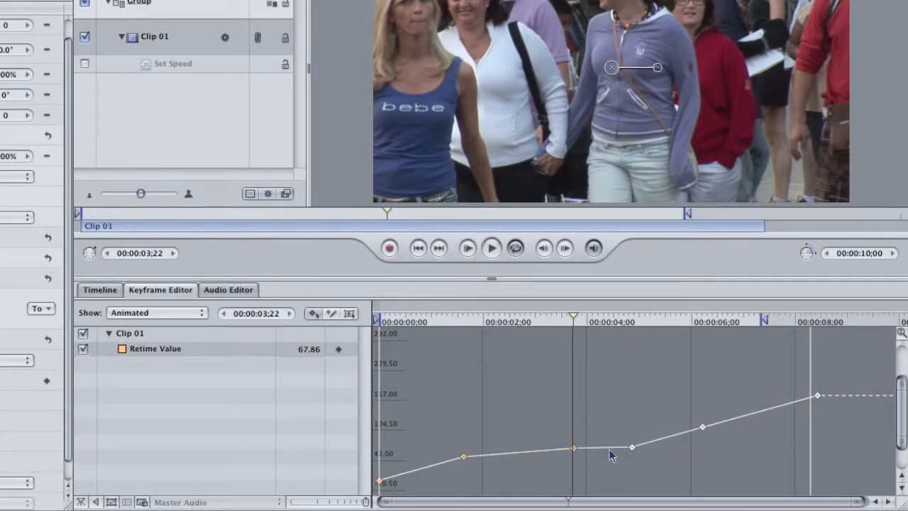
pyautogui.moveTo(568, 323); pyautogui.dragTo(501, 329)
pyautogui.press('space')
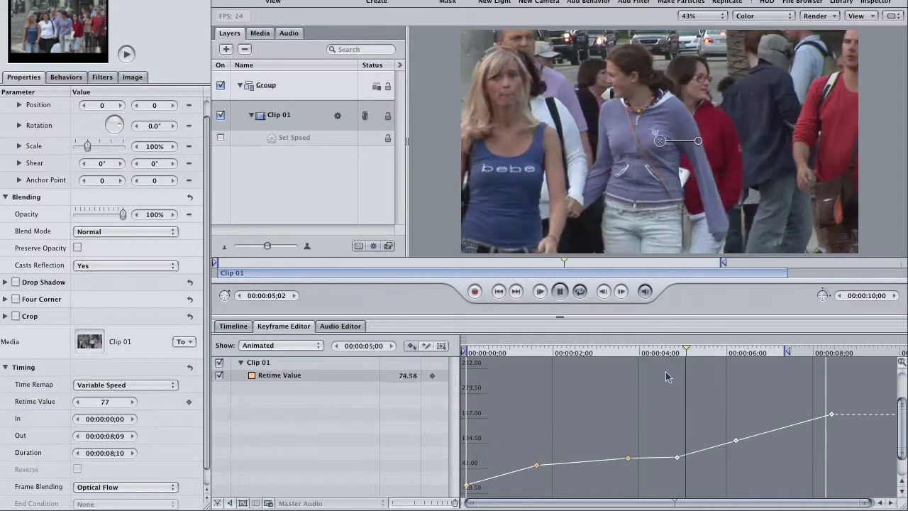
pyautogui.press('space')
# Copy the fourth keyframe and paste it over the third at 00:00:03;22 so both hold a Retime Value of 70.58.
pyautogui.moveTo(652, 353)
pyautogui.mouseDown()
pyautogui.moveTo(634, 357)
pyautogui.moveTo(663, 362)
pyautogui.moveTo(642, 358)
pyautogui.mouseUp()
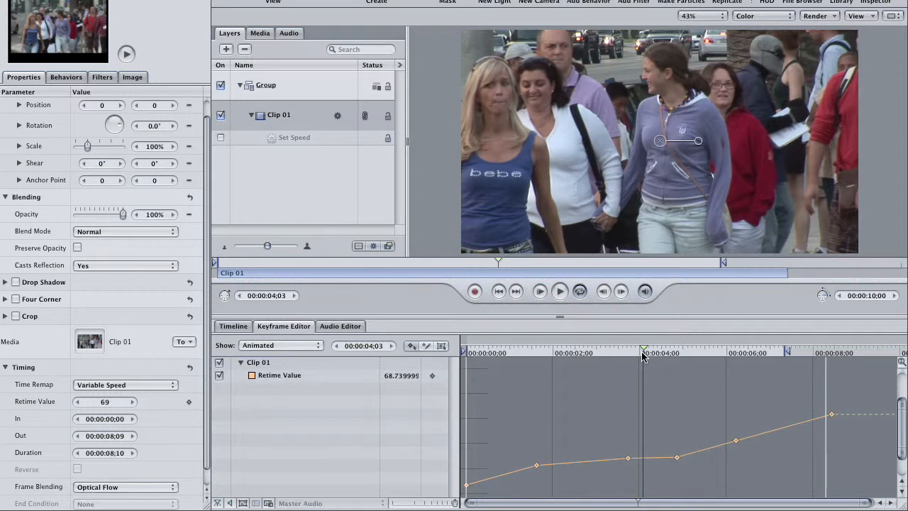
pyautogui.moveTo(641, 355); pyautogui.dragTo(629, 356)
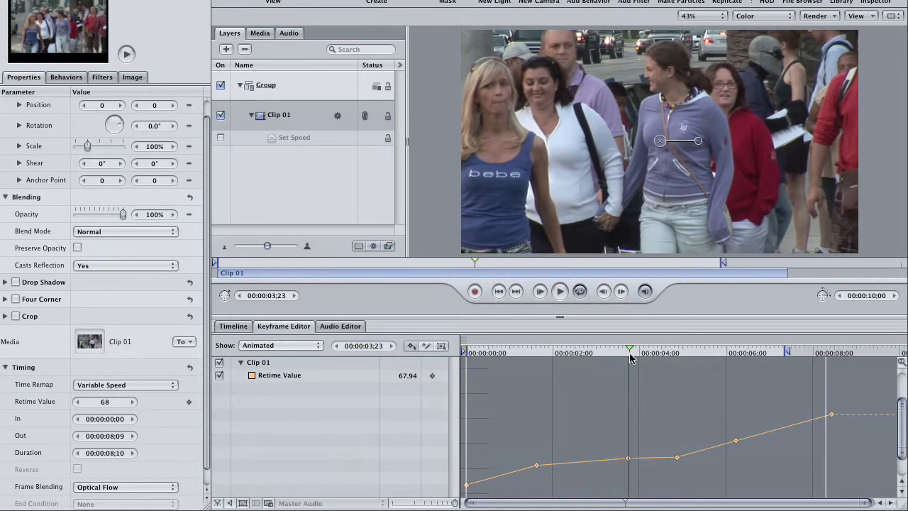
pyautogui.moveTo(673, 444); pyautogui.dragTo(682, 462)
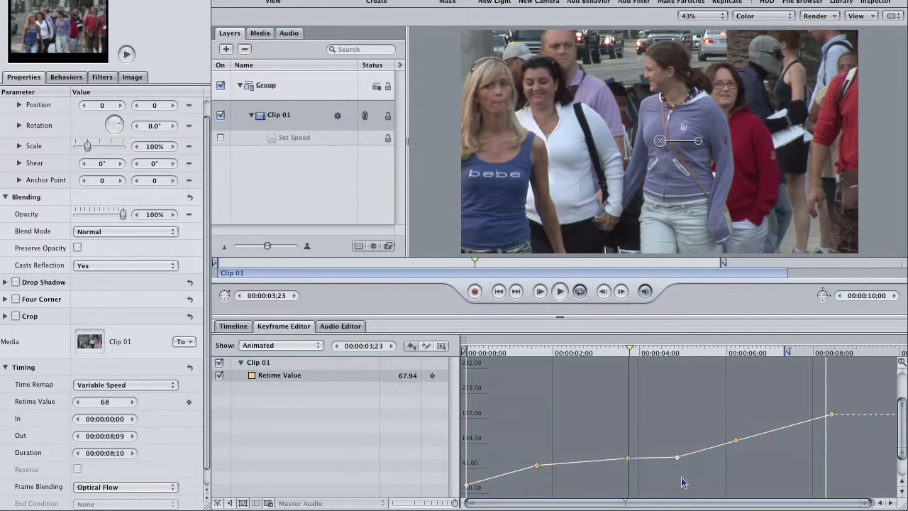
pyautogui.press('super+c')
pyautogui.press('super+v')
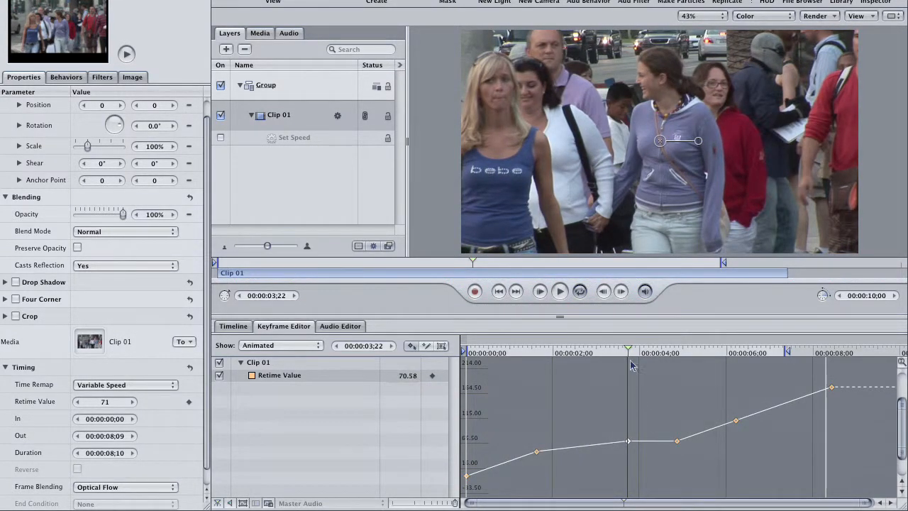
# Play back the clip through the slowdown and freeze, and return the playhead to 00:00:02;05.
pyautogui.moveTo(628, 351); pyautogui.dragTo(478, 363)
pyautogui.press('space')
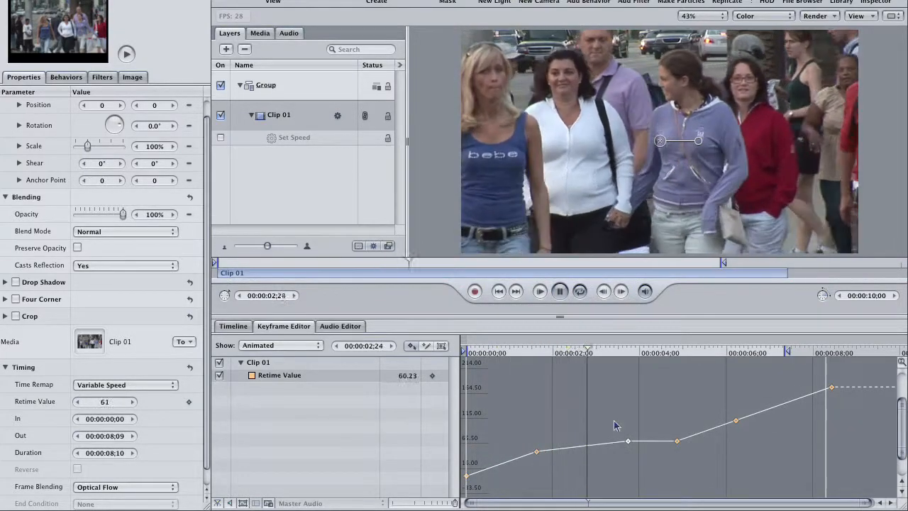
pyautogui.press('space')
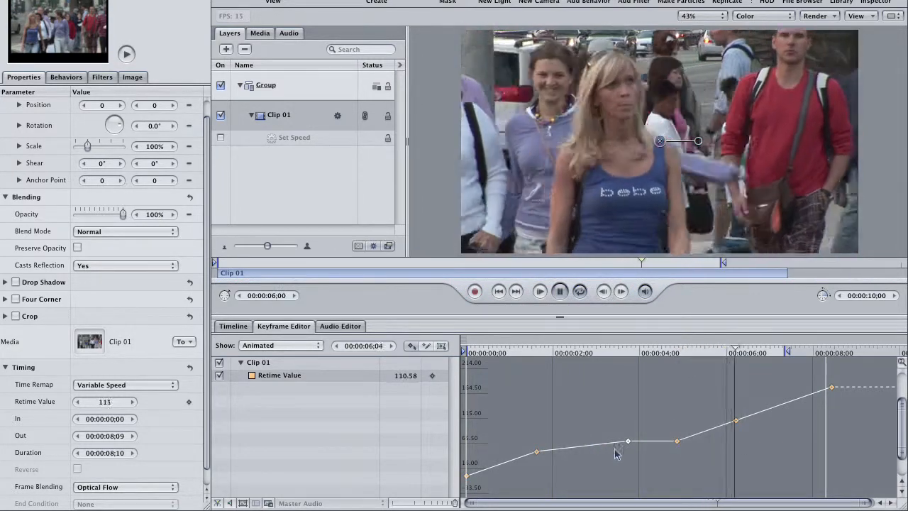
pyautogui.press('space')
pyautogui.moveTo(727, 353); pyautogui.dragTo(558, 409)
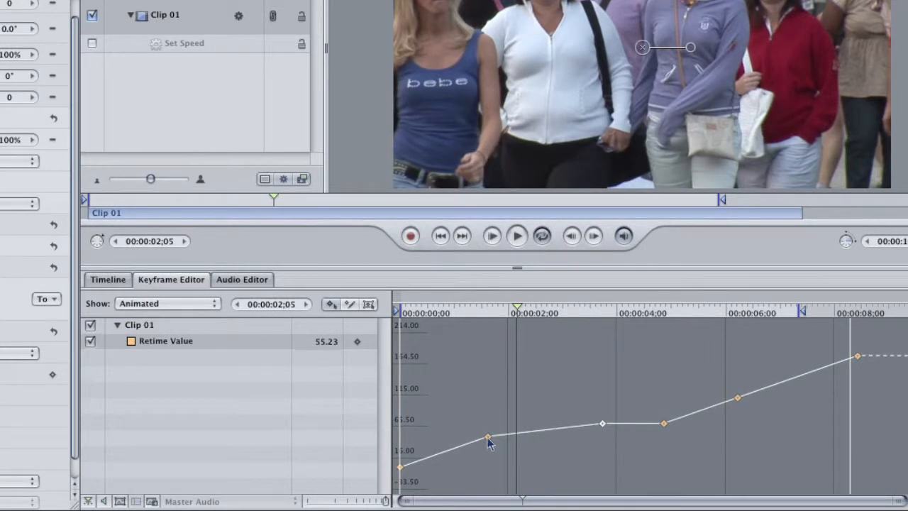
# Set the second Retime Value keyframe's interpolation to Bezier, shorten its handles for a gentler curve, and play back the slowdown.
pyautogui.rightClick(487, 437)
pyautogui.moveTo(547, 458)
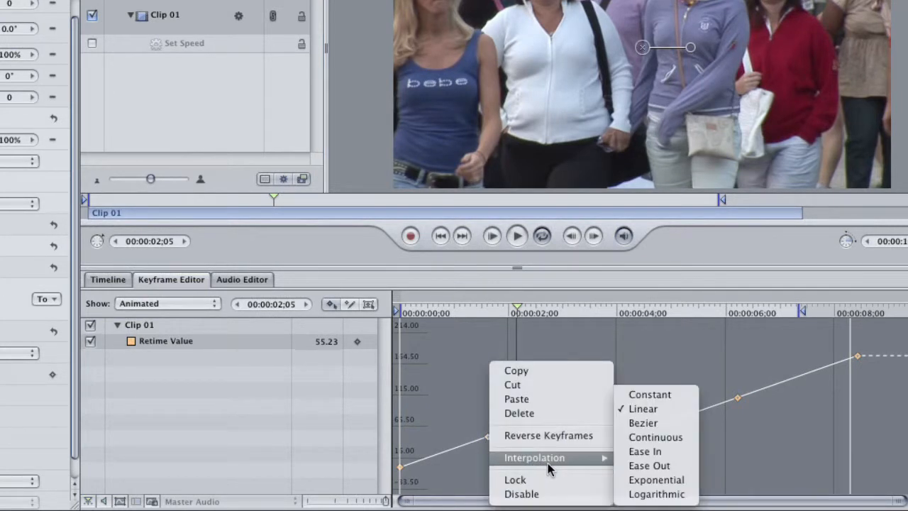
pyautogui.click(642, 423)
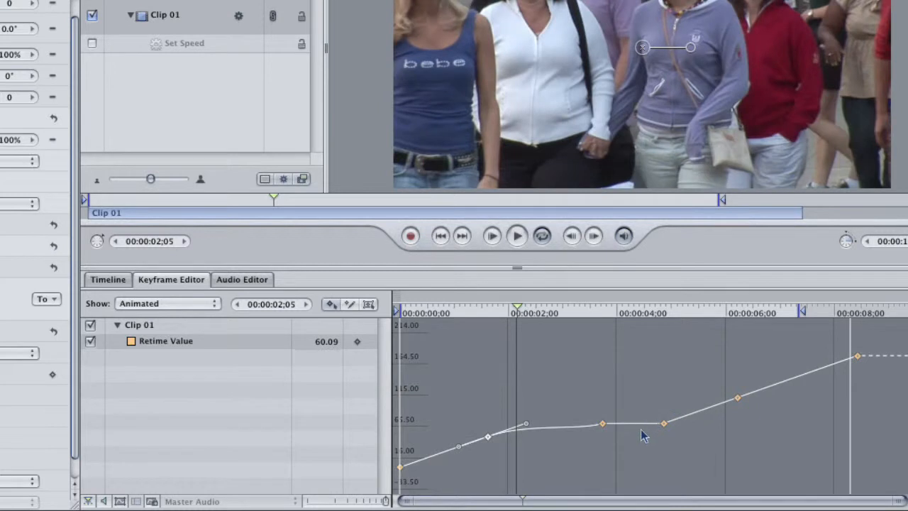
pyautogui.moveTo(526, 428); pyautogui.dragTo(468, 441)
pyautogui.moveTo(491, 311); pyautogui.dragTo(407, 327)
pyautogui.press('space')
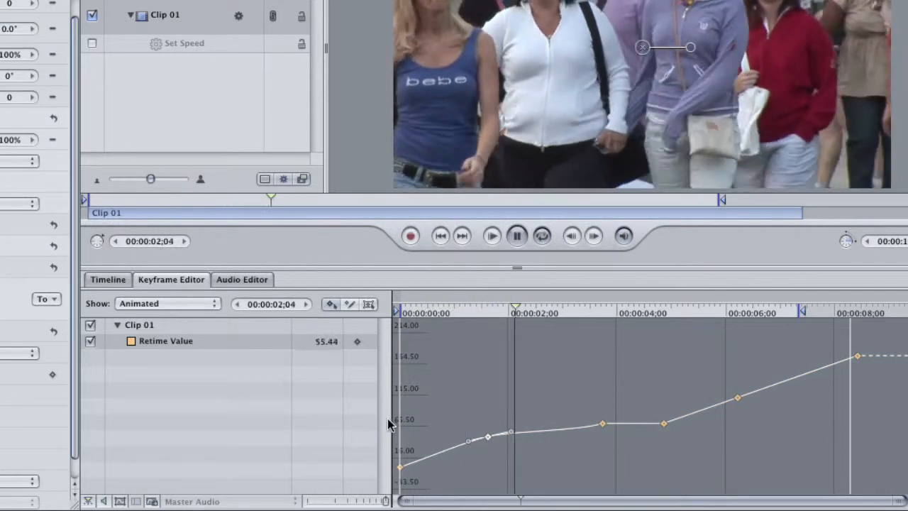
pyautogui.press('space')
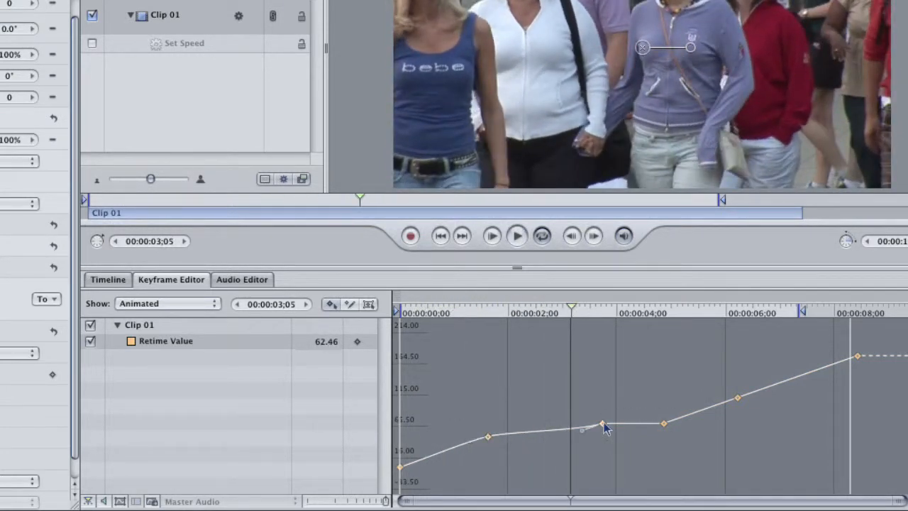
# Raise the third keyframe's incoming Bezier handle to smooth the curve into the freeze, and play through to the fourth keyframe.
pyautogui.moveTo(582, 431); pyautogui.dragTo(580, 426)
pyautogui.press('space')
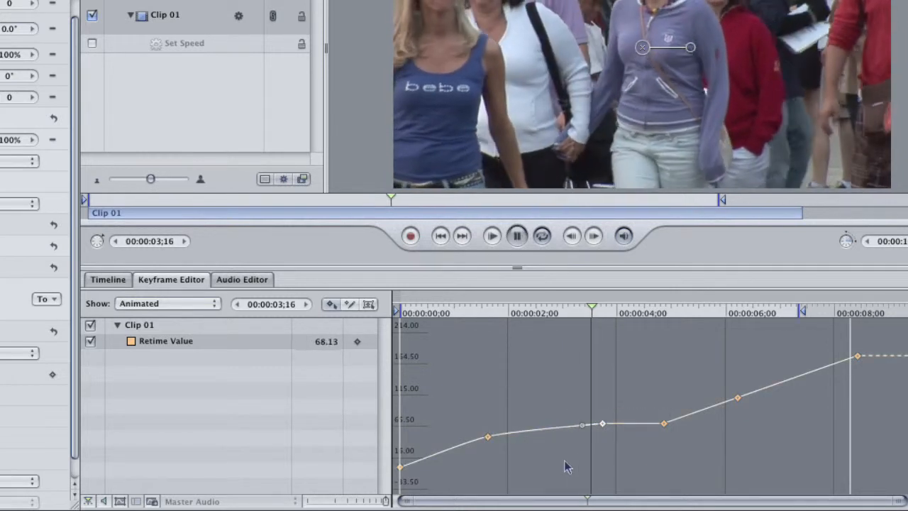
pyautogui.press('space')
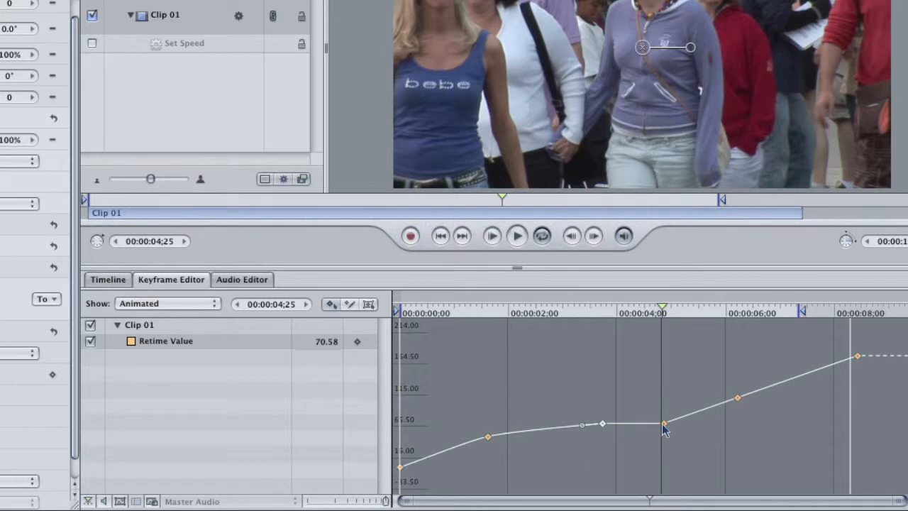
# Set the fourth keyframe's interpolation to Ease Out and play back the clip as it resumes from the freeze.
pyautogui.click(664, 422)
pyautogui.rightClick(663, 423)
pyautogui.moveTo(703, 459)
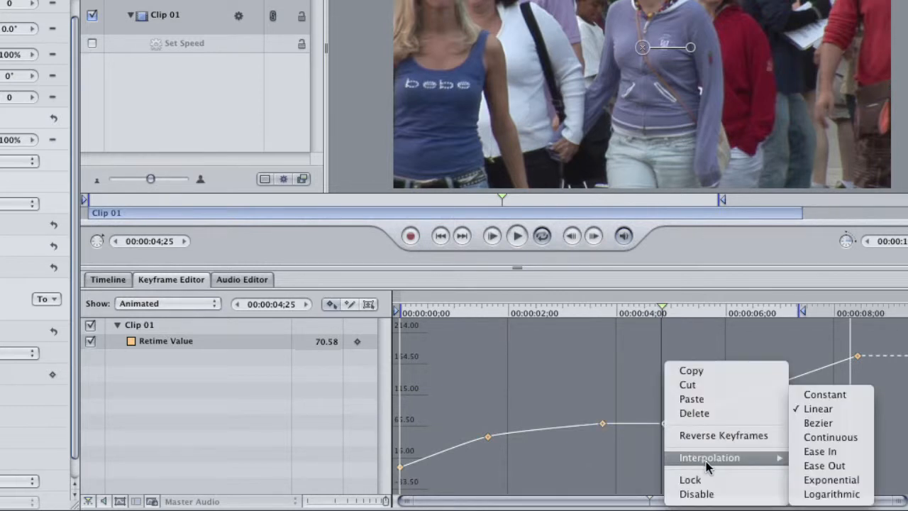
pyautogui.click(826, 465)
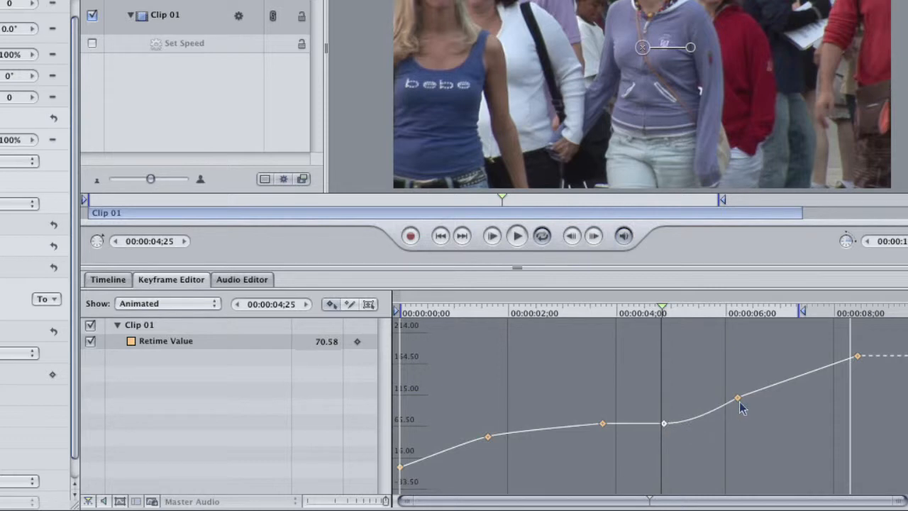
pyautogui.press('space')
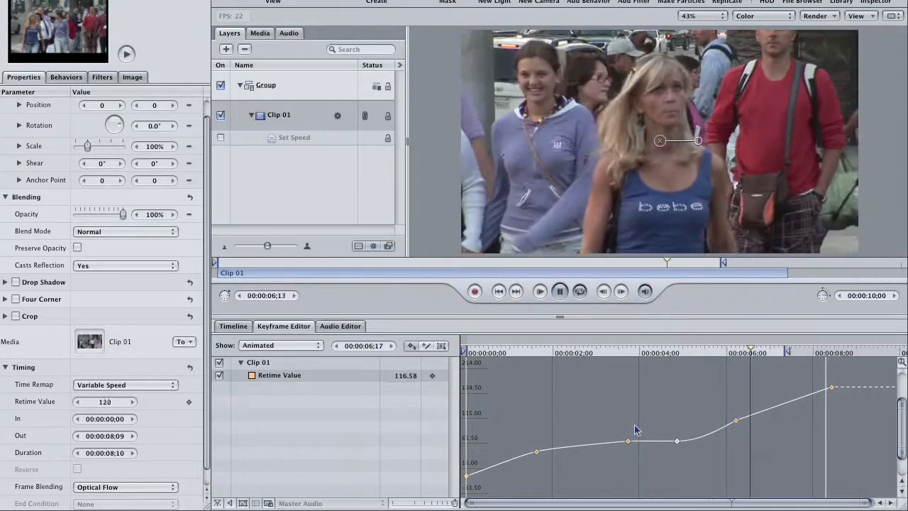
pyautogui.press('space')
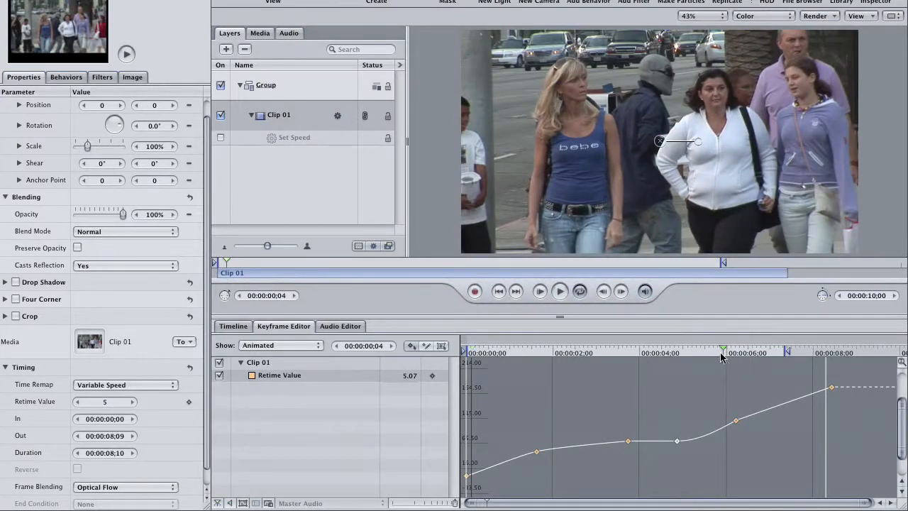
# Hide the Keyframe Editor, play Clip 01 from its start in the enlarged canvas, and show the editor again.
pyautogui.press('super+8')
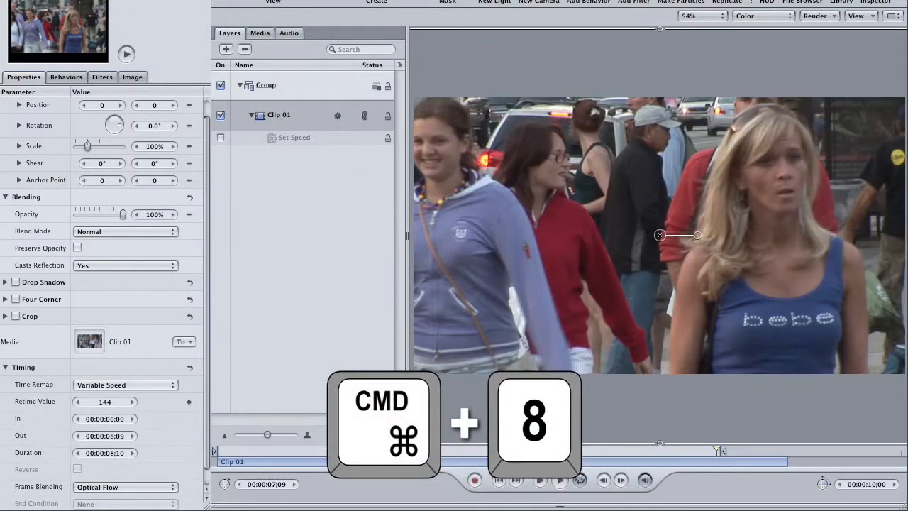
pyautogui.press('Home')
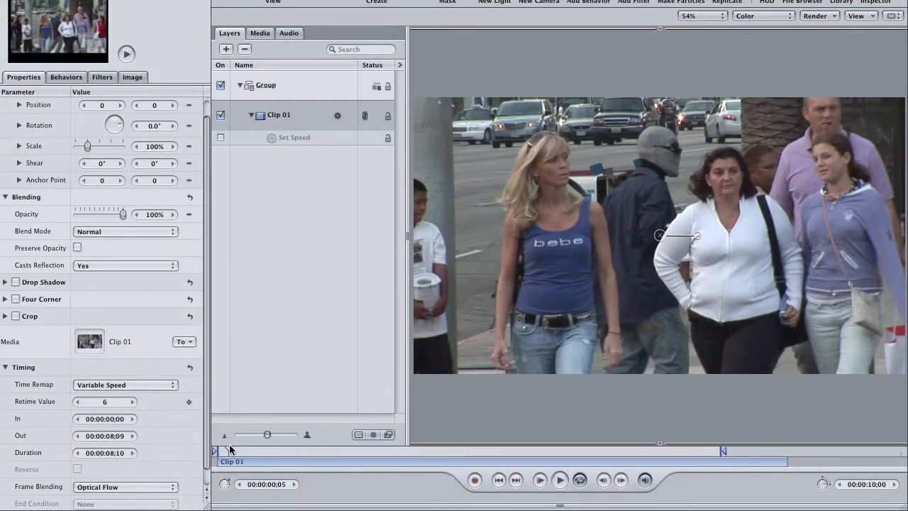
pyautogui.press('space')
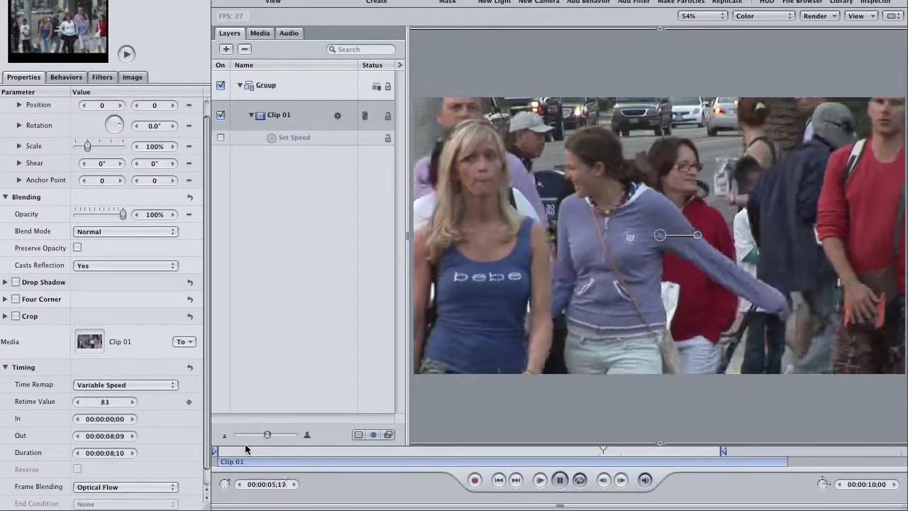
pyautogui.press('super+8')
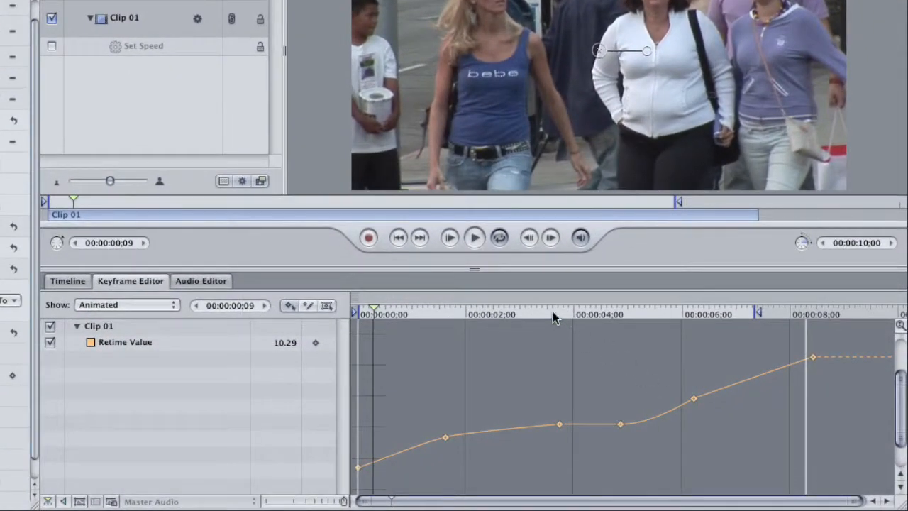
# Lower the third keyframe below the second so the footage runs backwards between them, and play it back from the start.
pyautogui.click(552, 313)
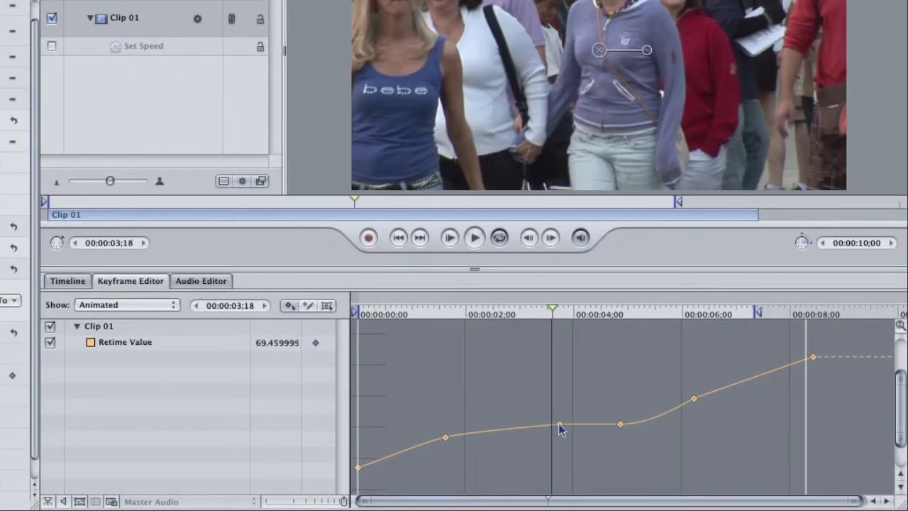
pyautogui.moveTo(559, 426); pyautogui.dragTo(559, 451)
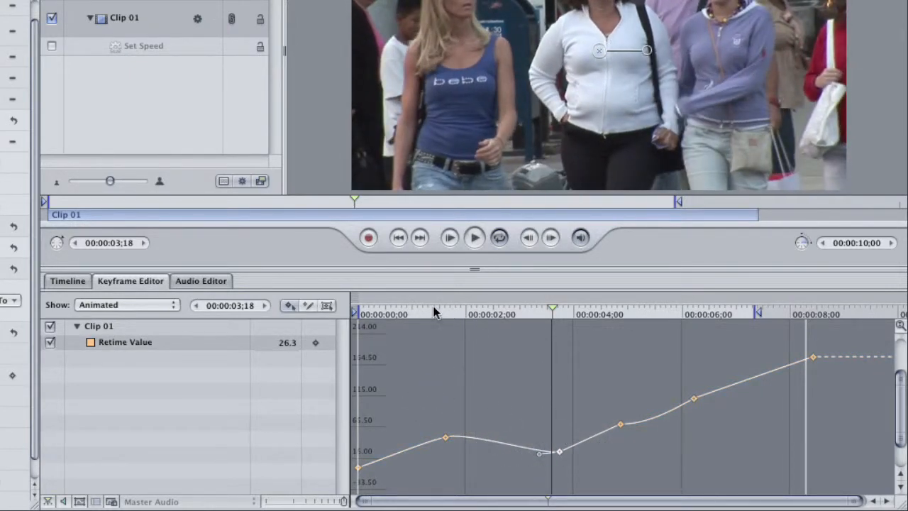
pyautogui.moveTo(434, 311); pyautogui.dragTo(359, 321)
pyautogui.press('space')
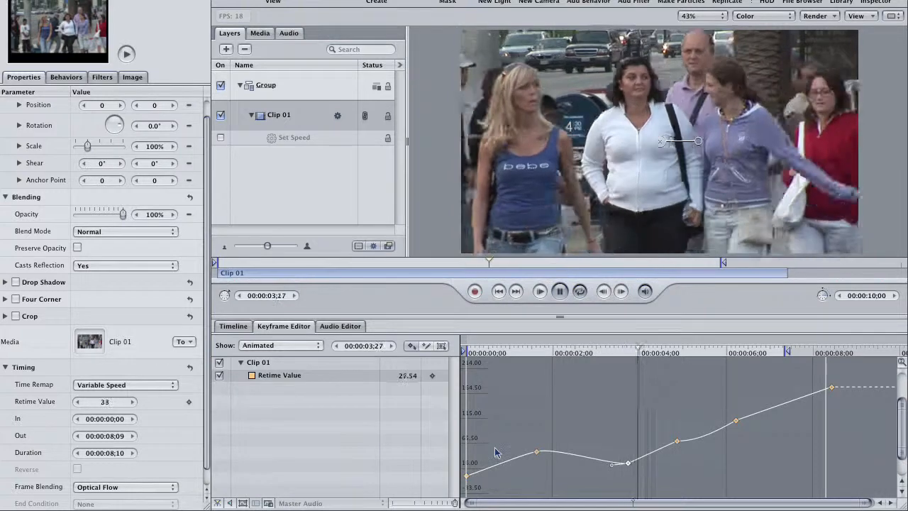
pyautogui.press('space')
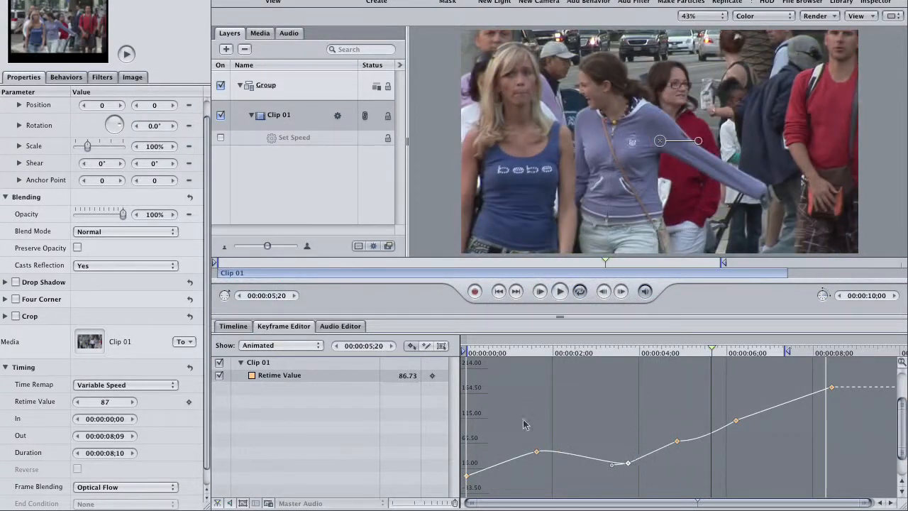